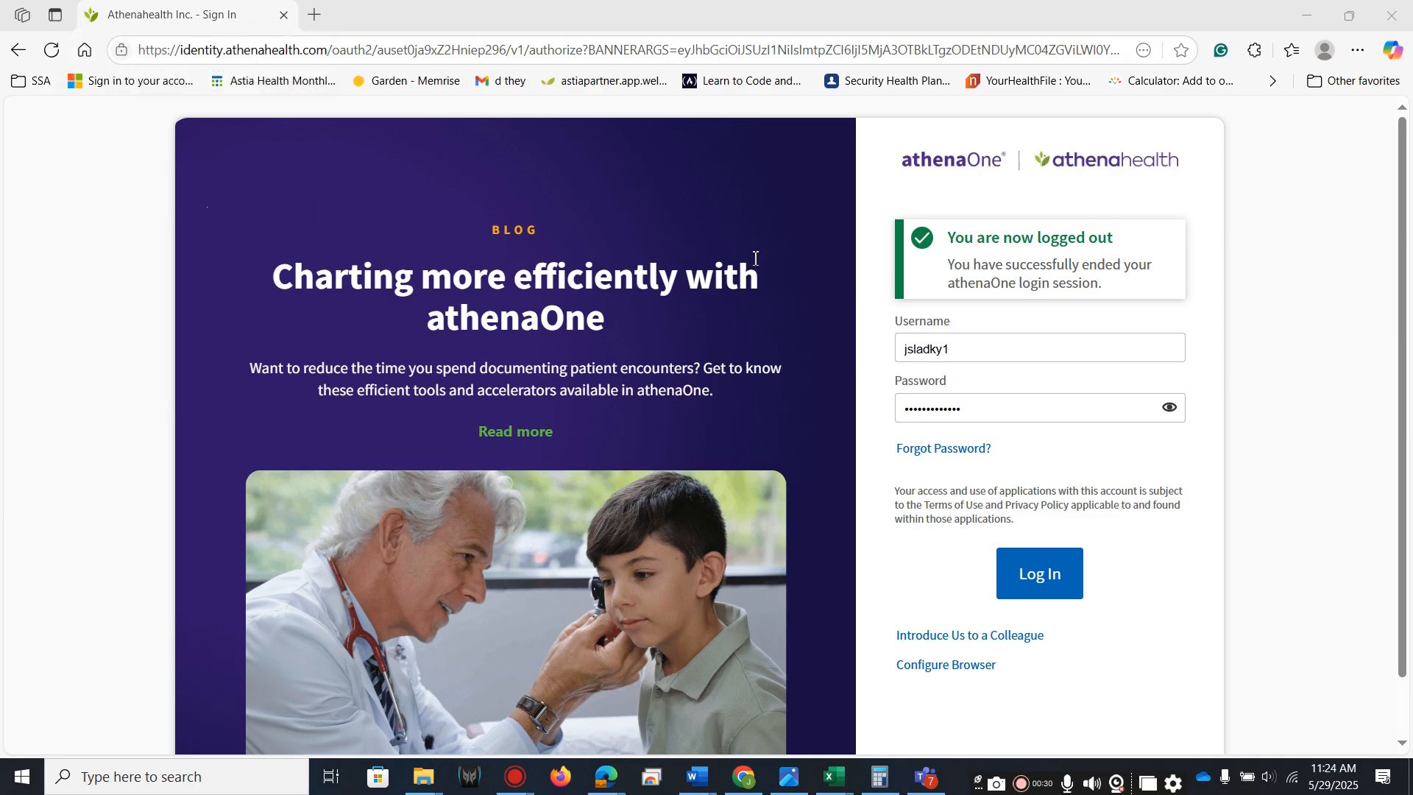
- Log in to the account with the prefilled username and password
left_click(951, 361)
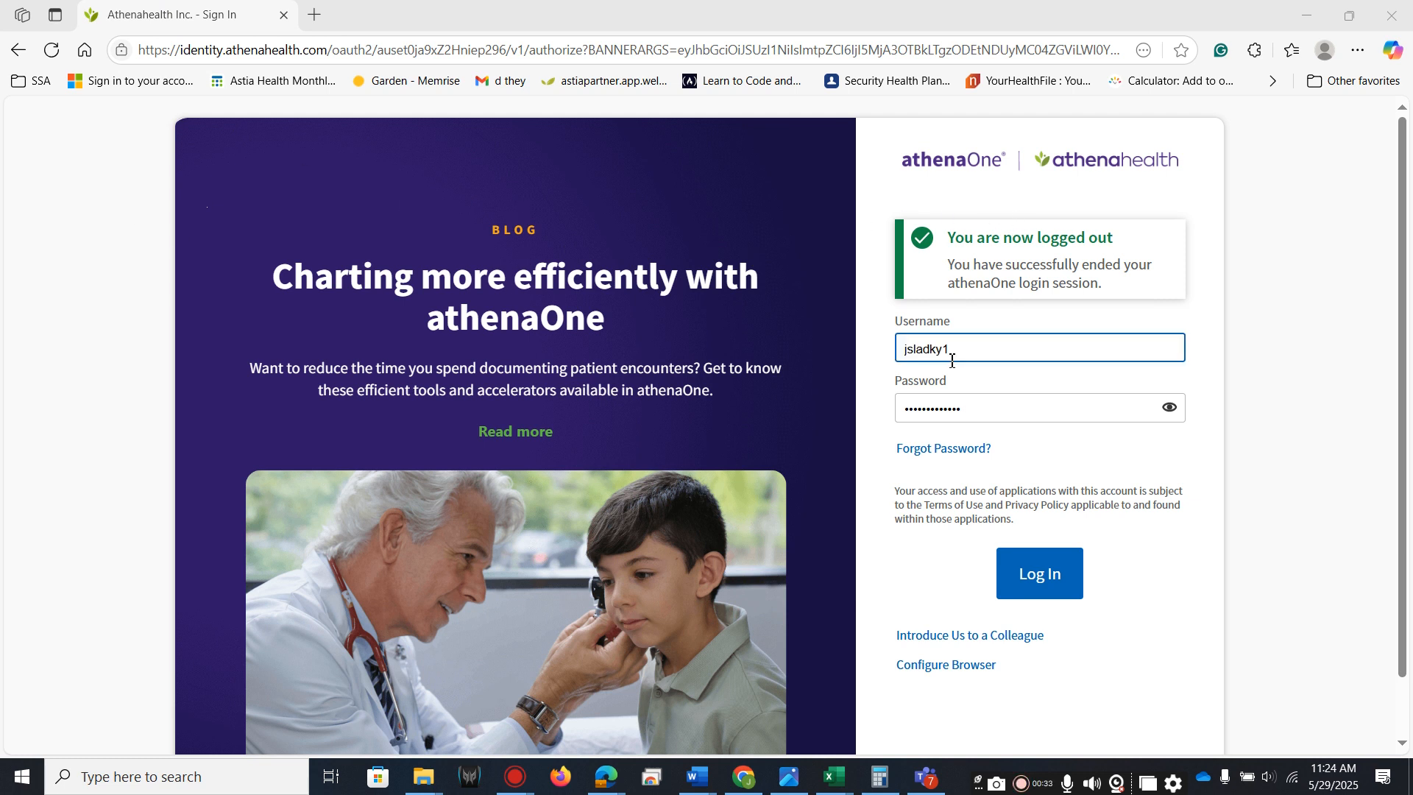
left_click(968, 405)
left_click(1045, 580)
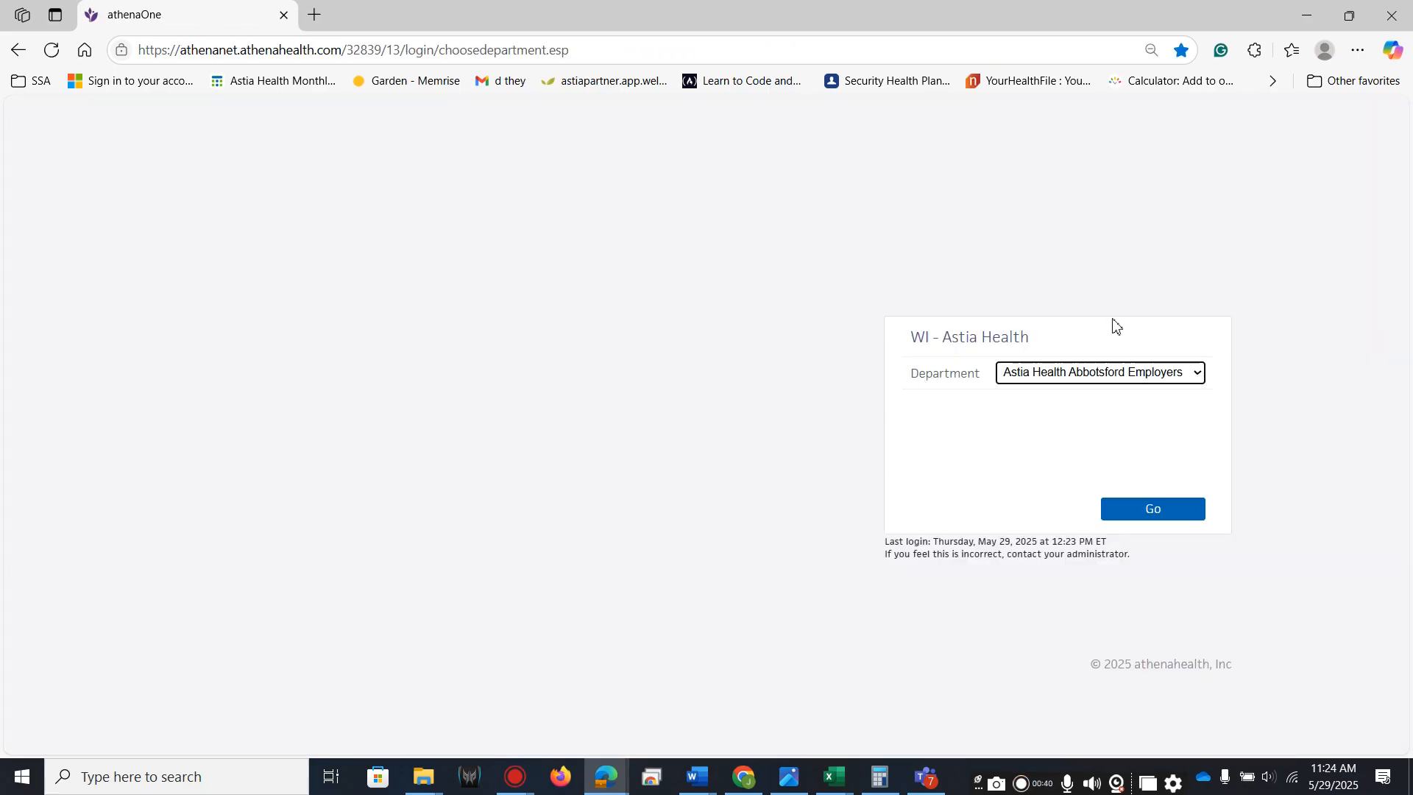
- Select the Astia Health Abbotsford Employers Clinic department and continue into the practice workspace
left_click(1120, 379)
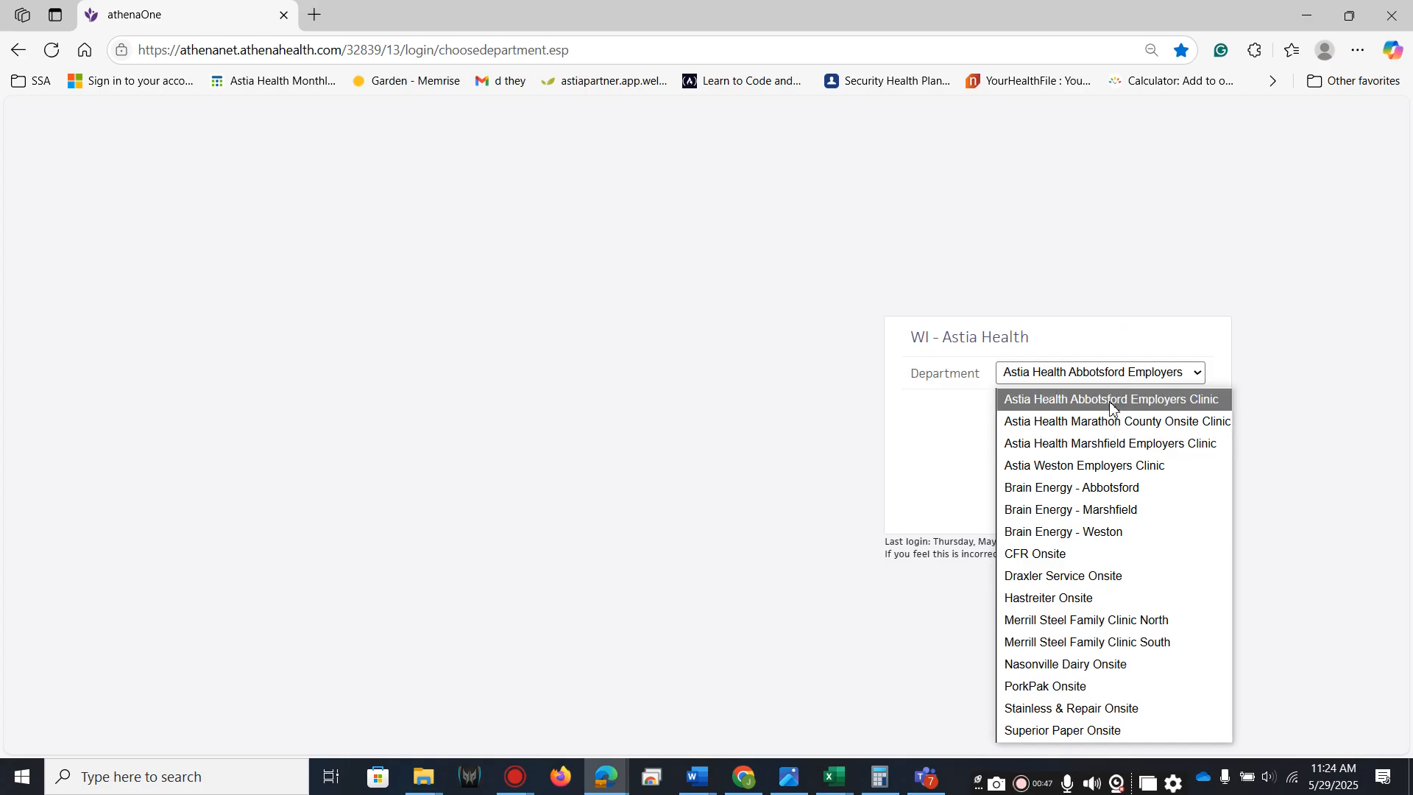
left_click(1111, 406)
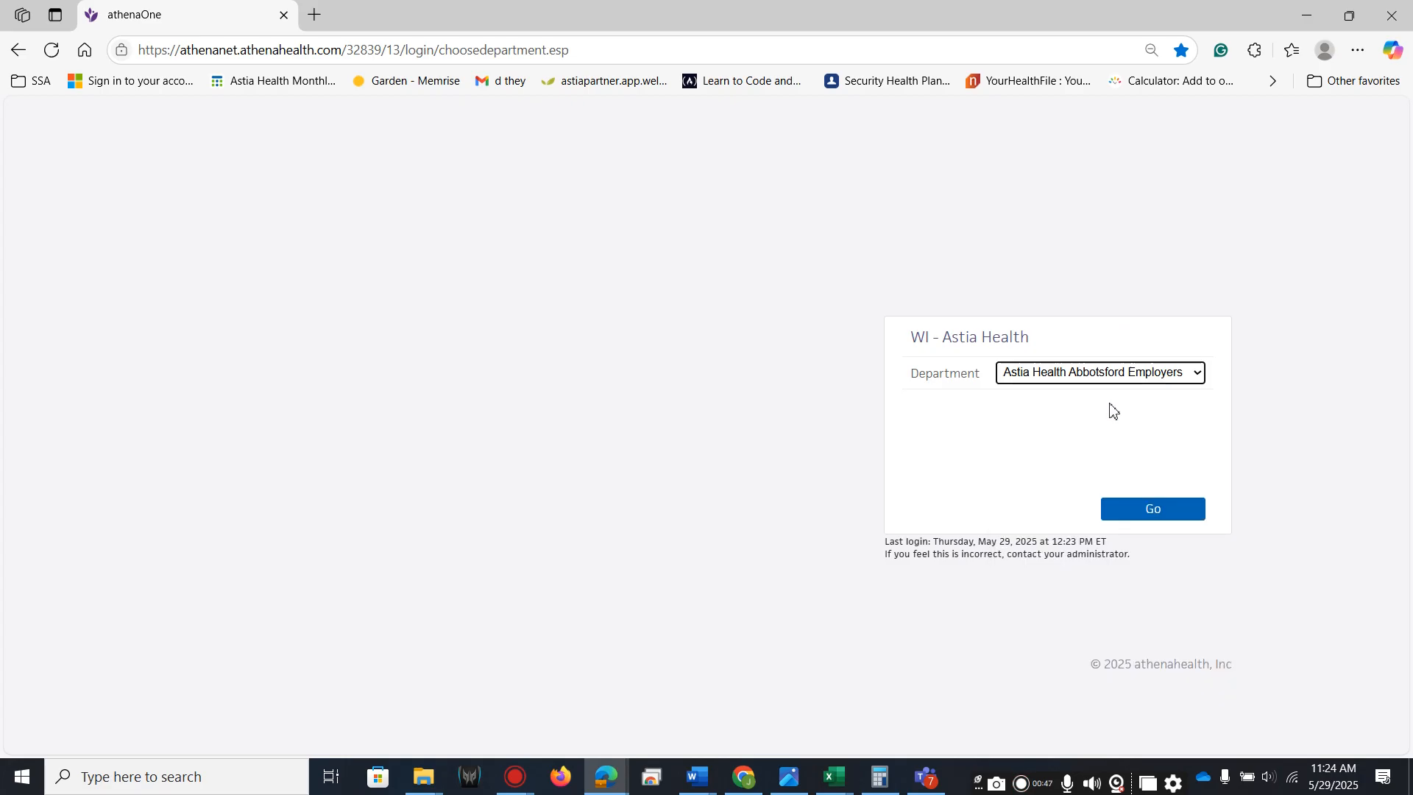
left_click(1161, 515)
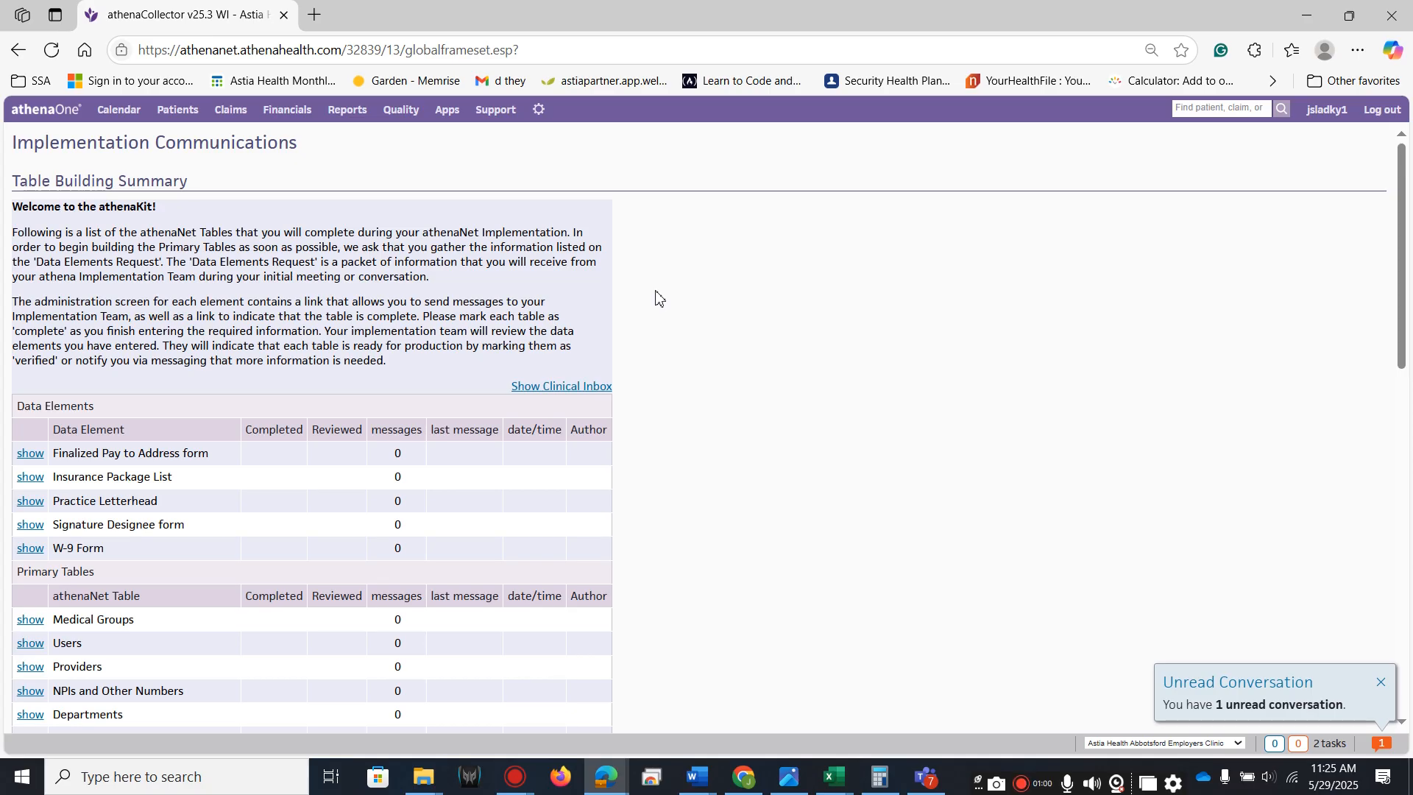
- Search for patients by the name "test" and open the Quickview of the first patient listed
left_click(1203, 110)
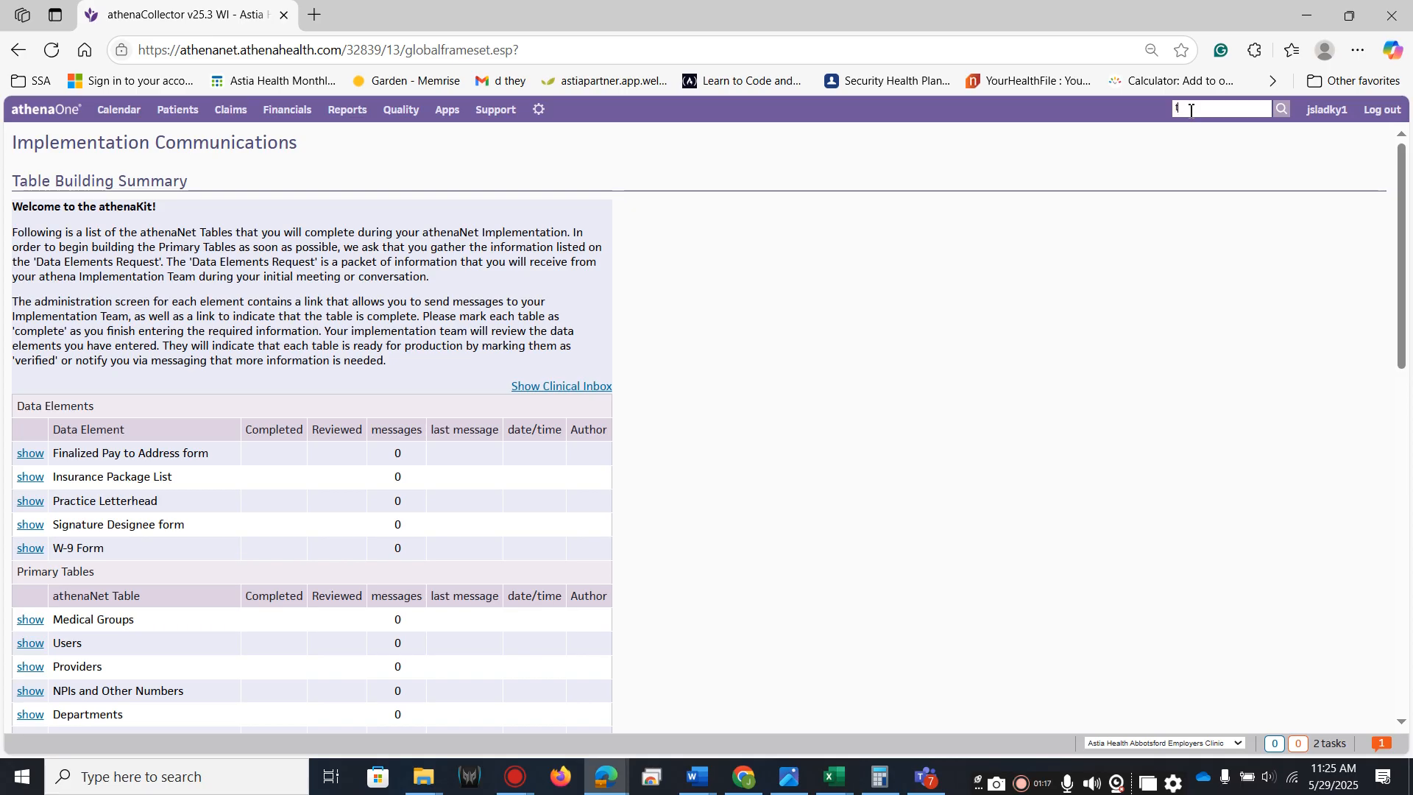
type("est")
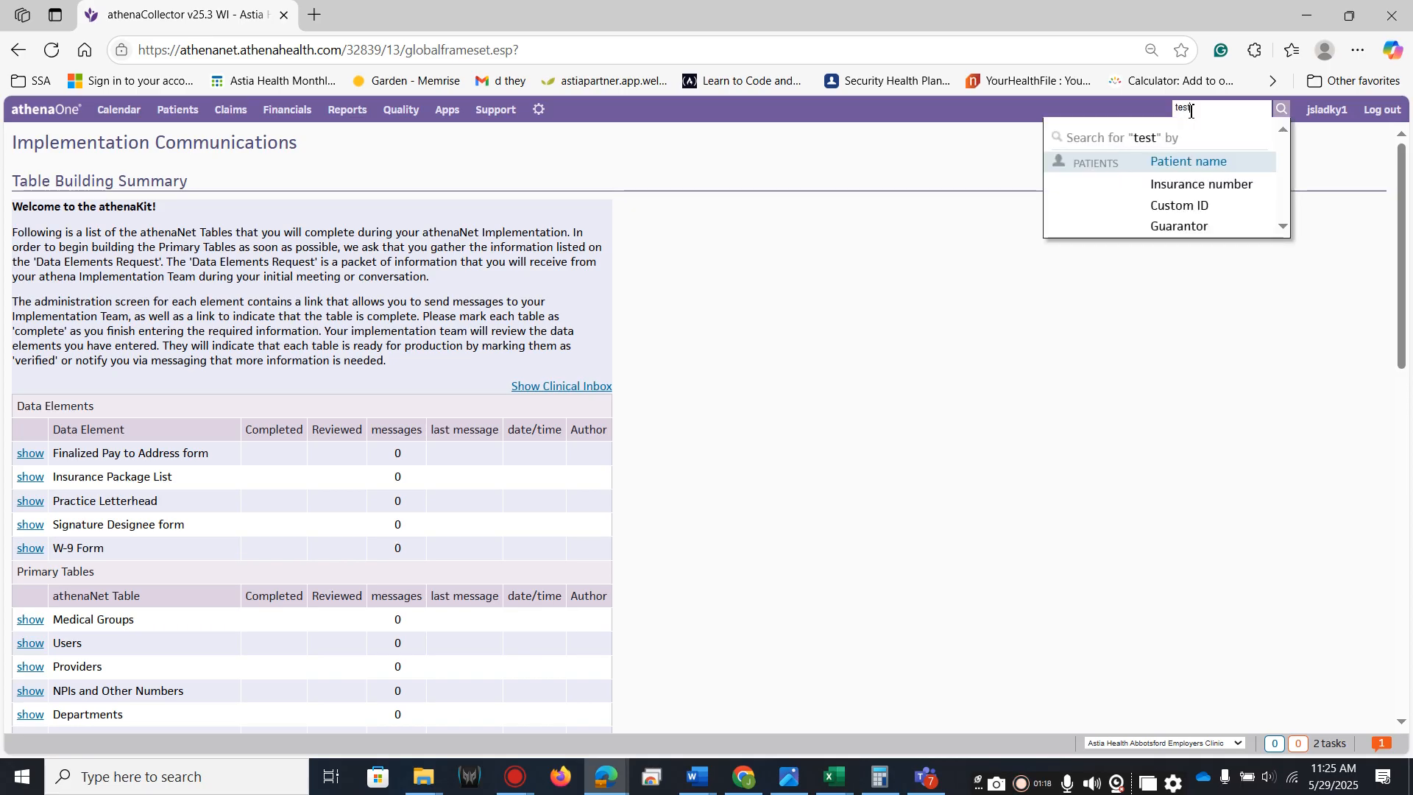
key("Return")
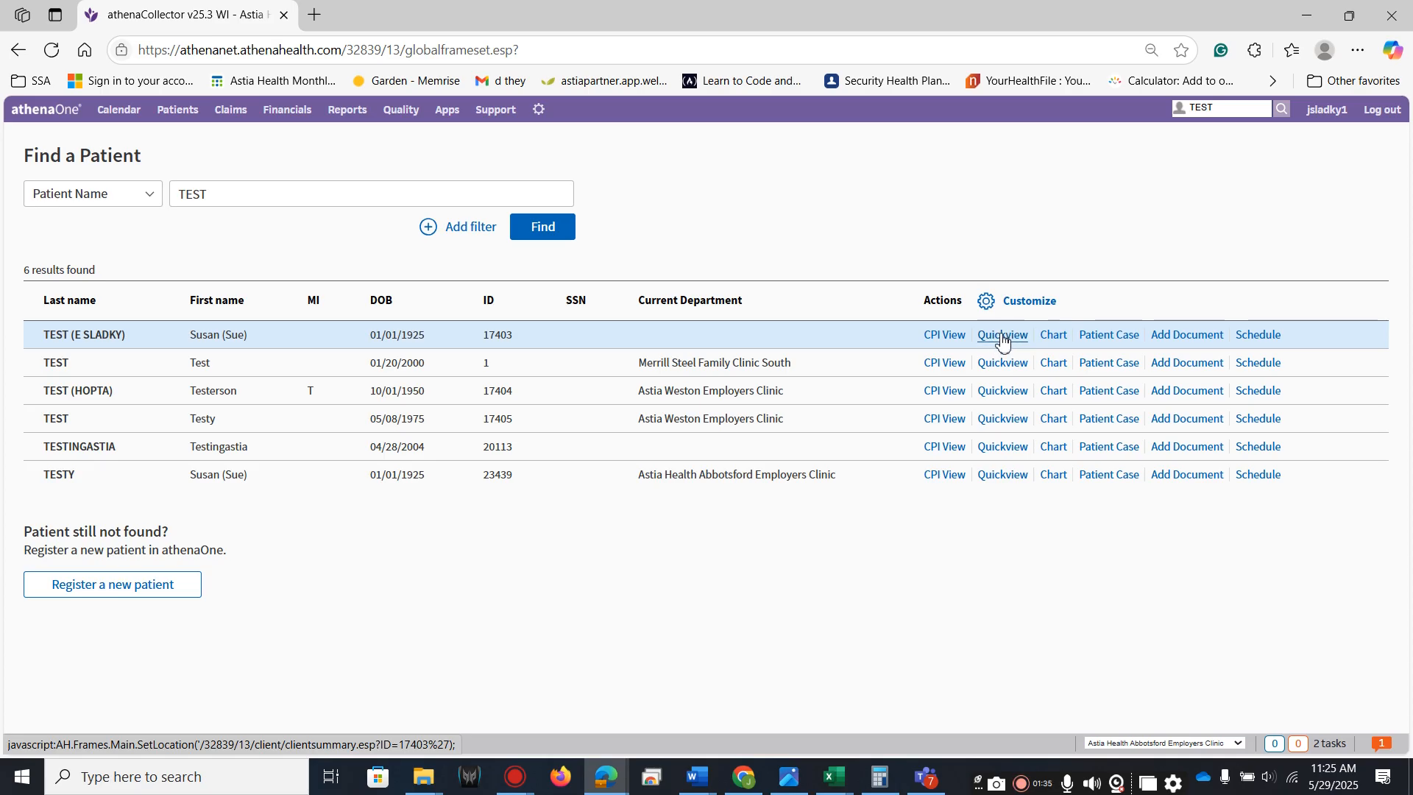
left_click(248, 341)
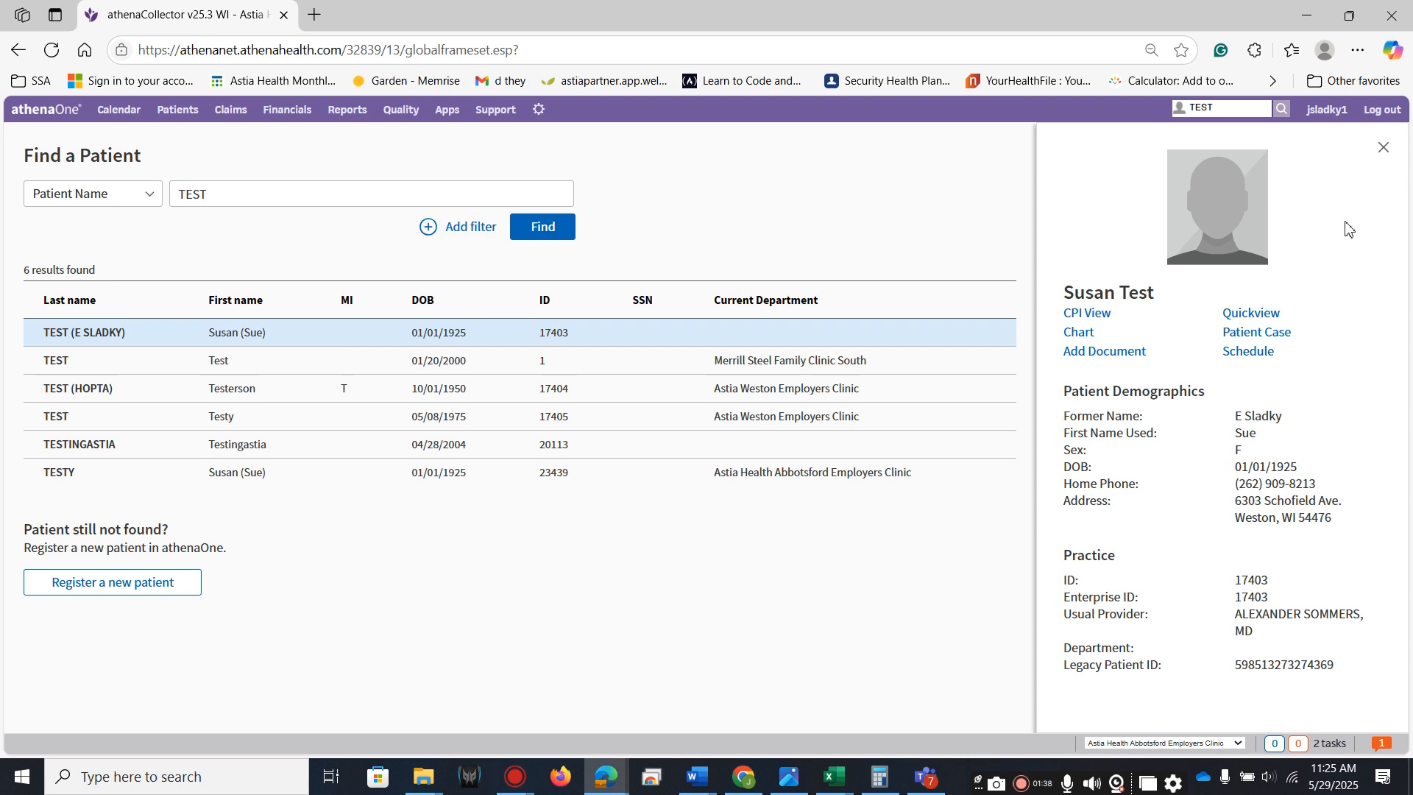
left_click(1252, 314)
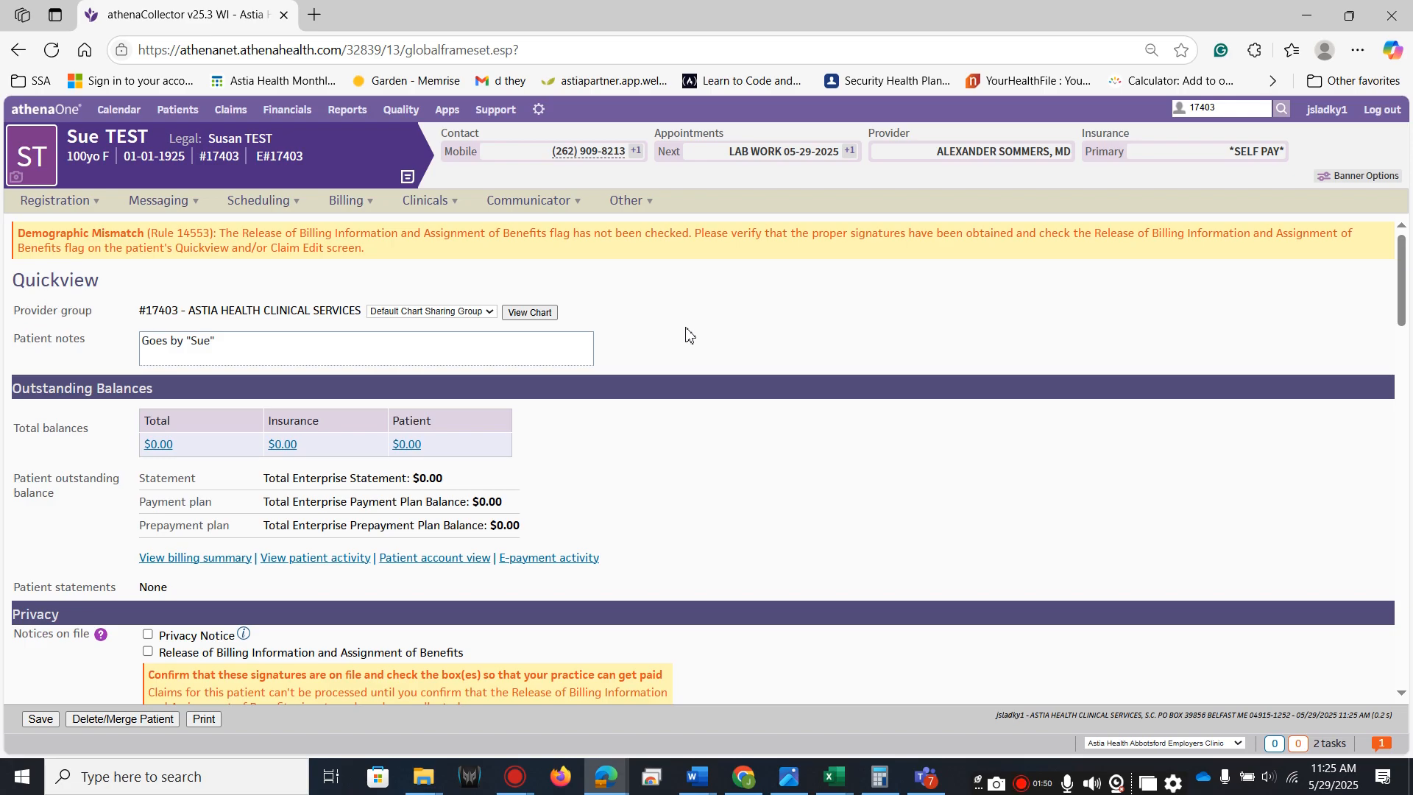
- Update the patient's legal last name and date of birth in the Identification/Provider section
scroll(686, 333, "down", 7)
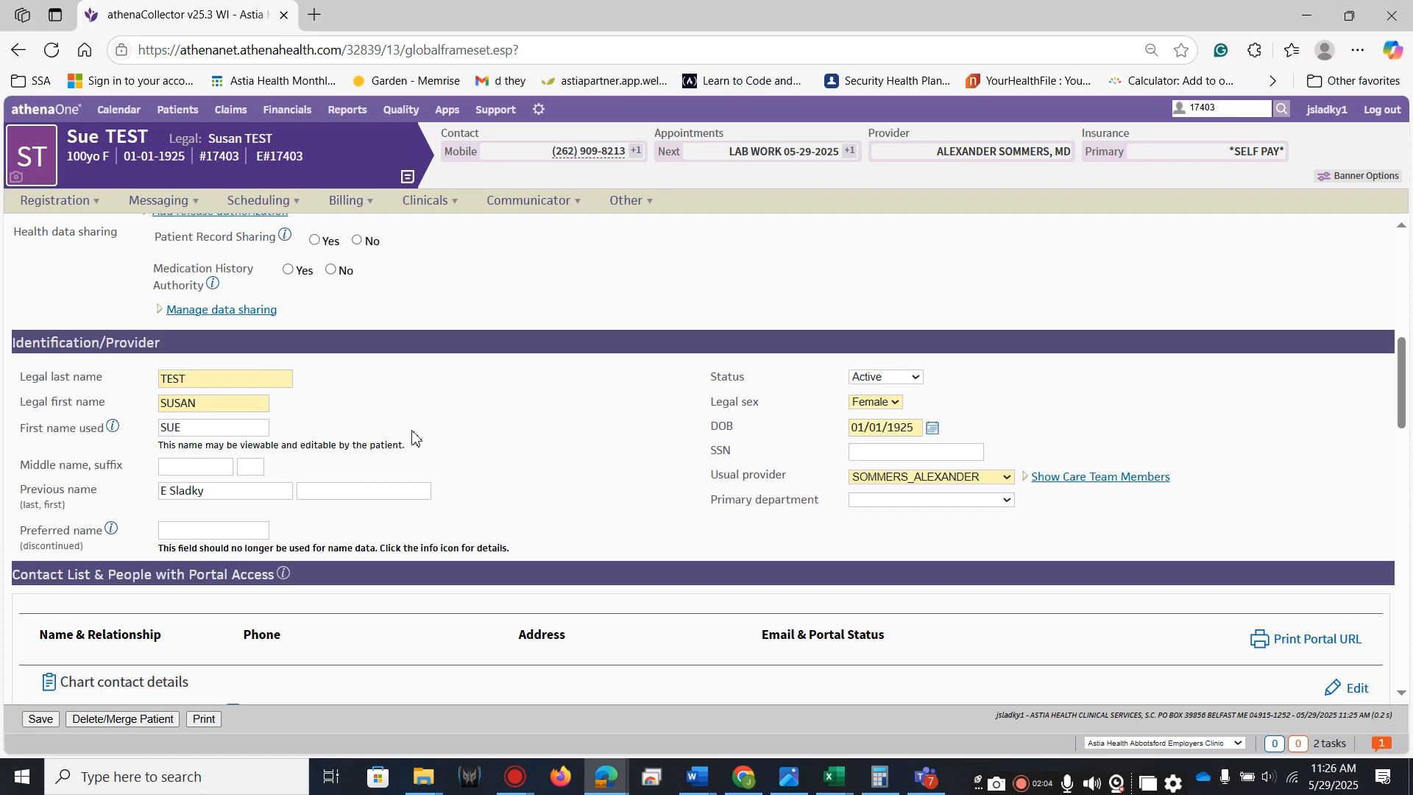
left_click(222, 380)
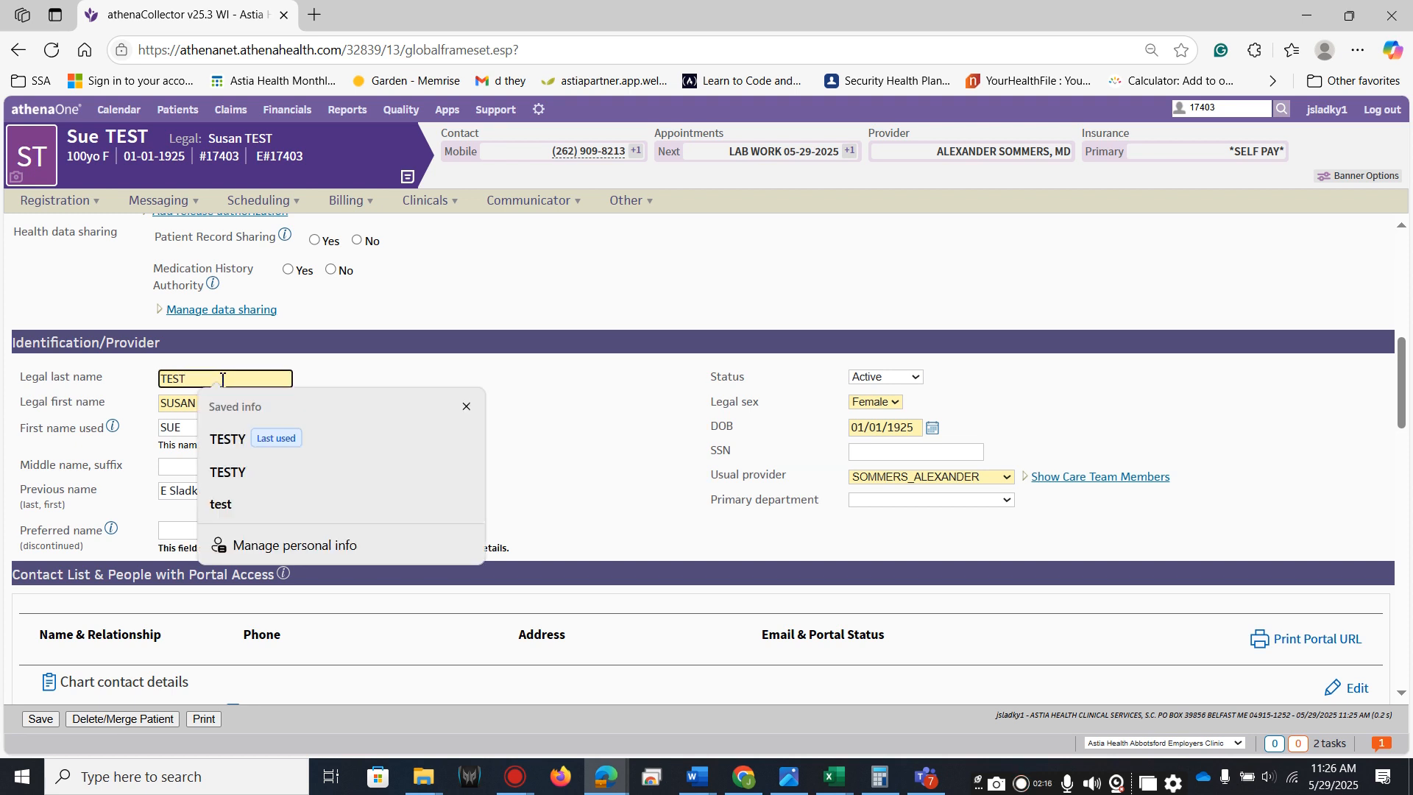
type("ER")
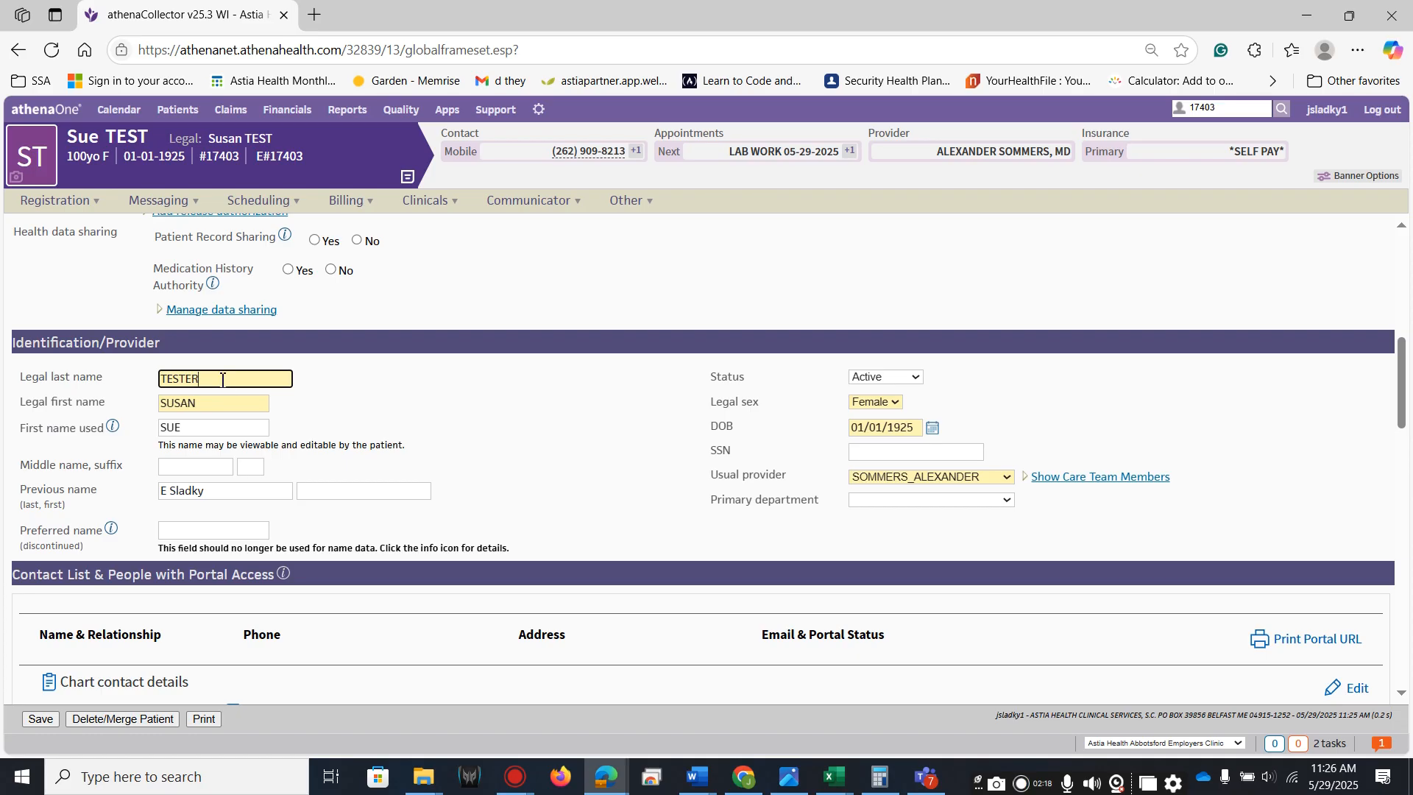
left_click(368, 395)
left_click(915, 429)
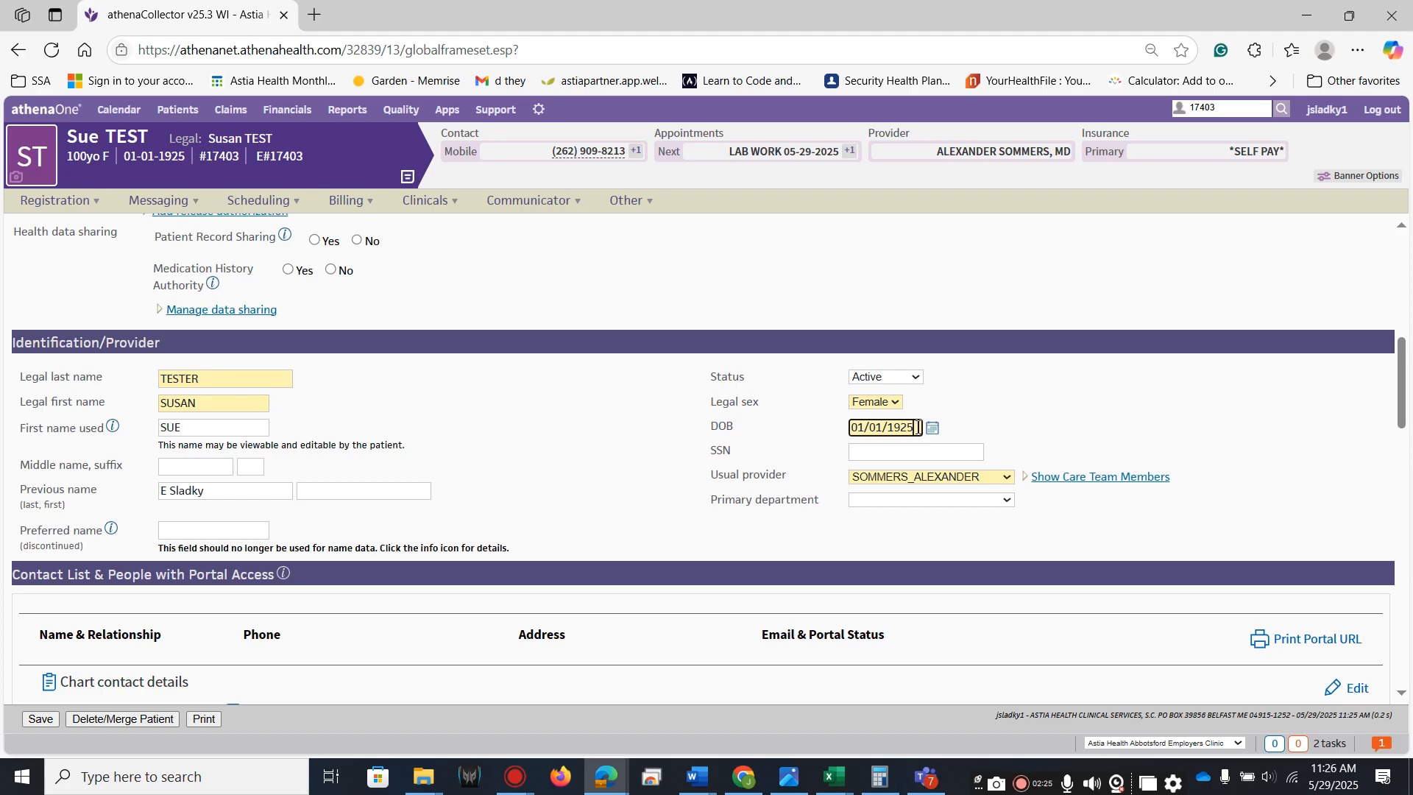
key("BackSpace")
type("8")
left_click(1041, 406)
- Review the patient's email, phone, consent and address entries in the chart contact details and save them
scroll(578, 465, "down", 1)
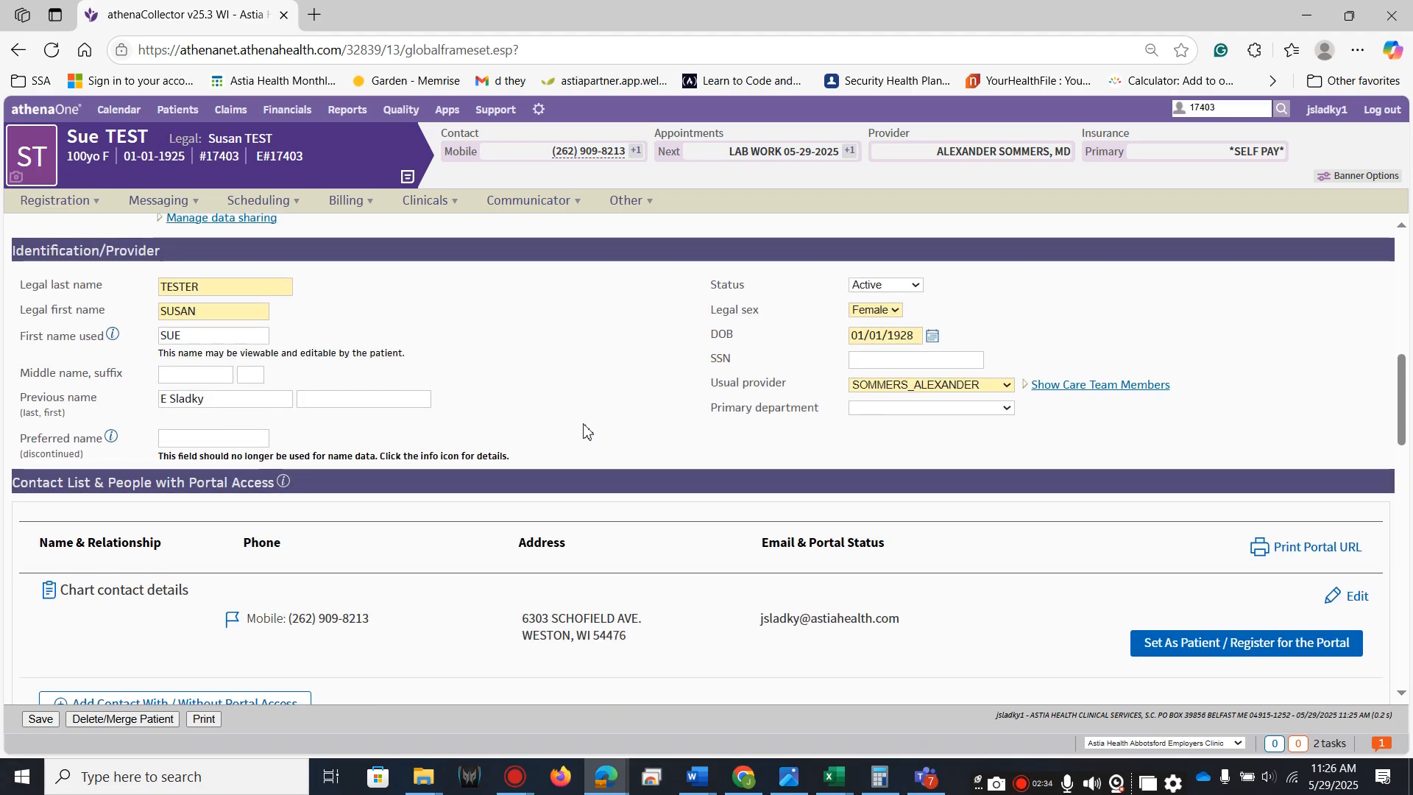
mouse_move(841, 630)
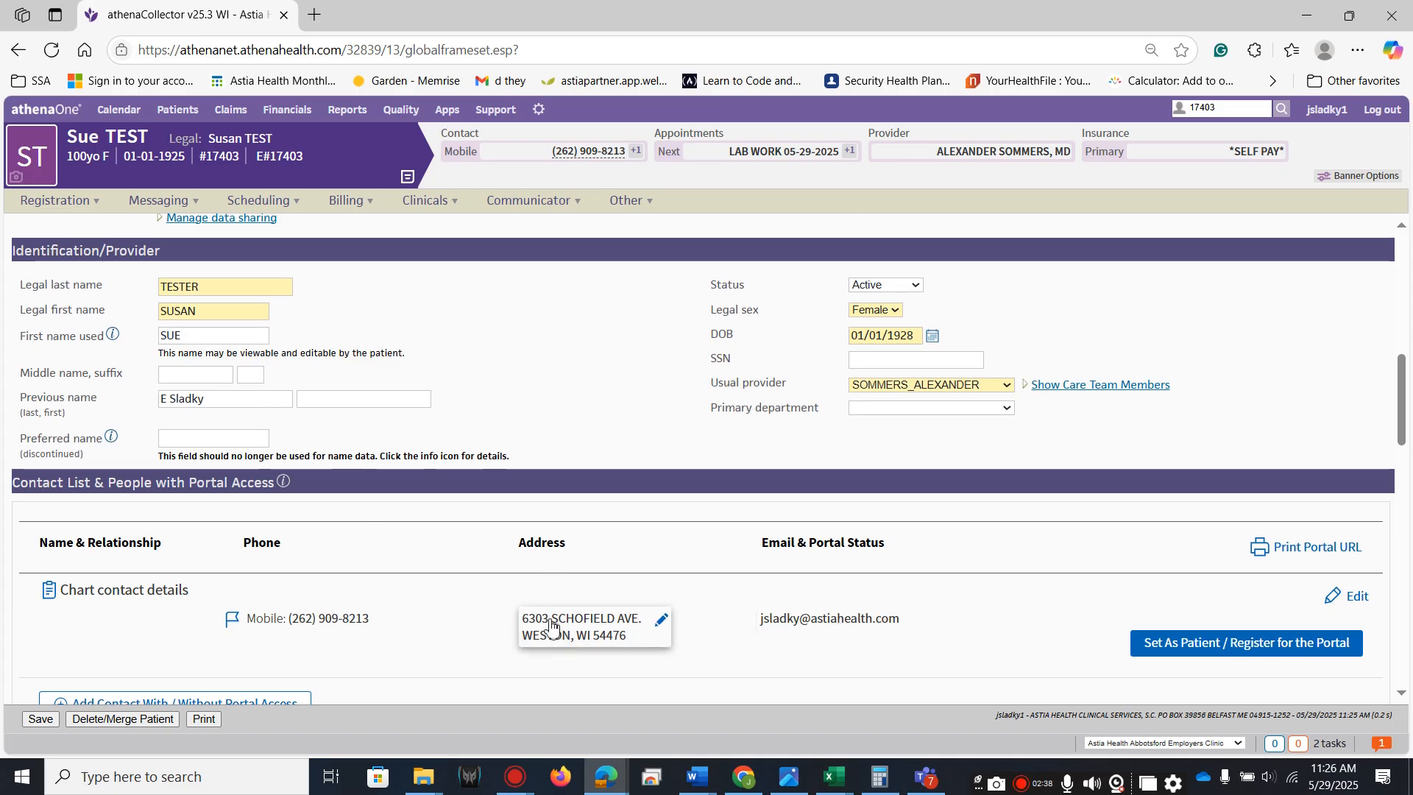
scroll(387, 390, "down", 2)
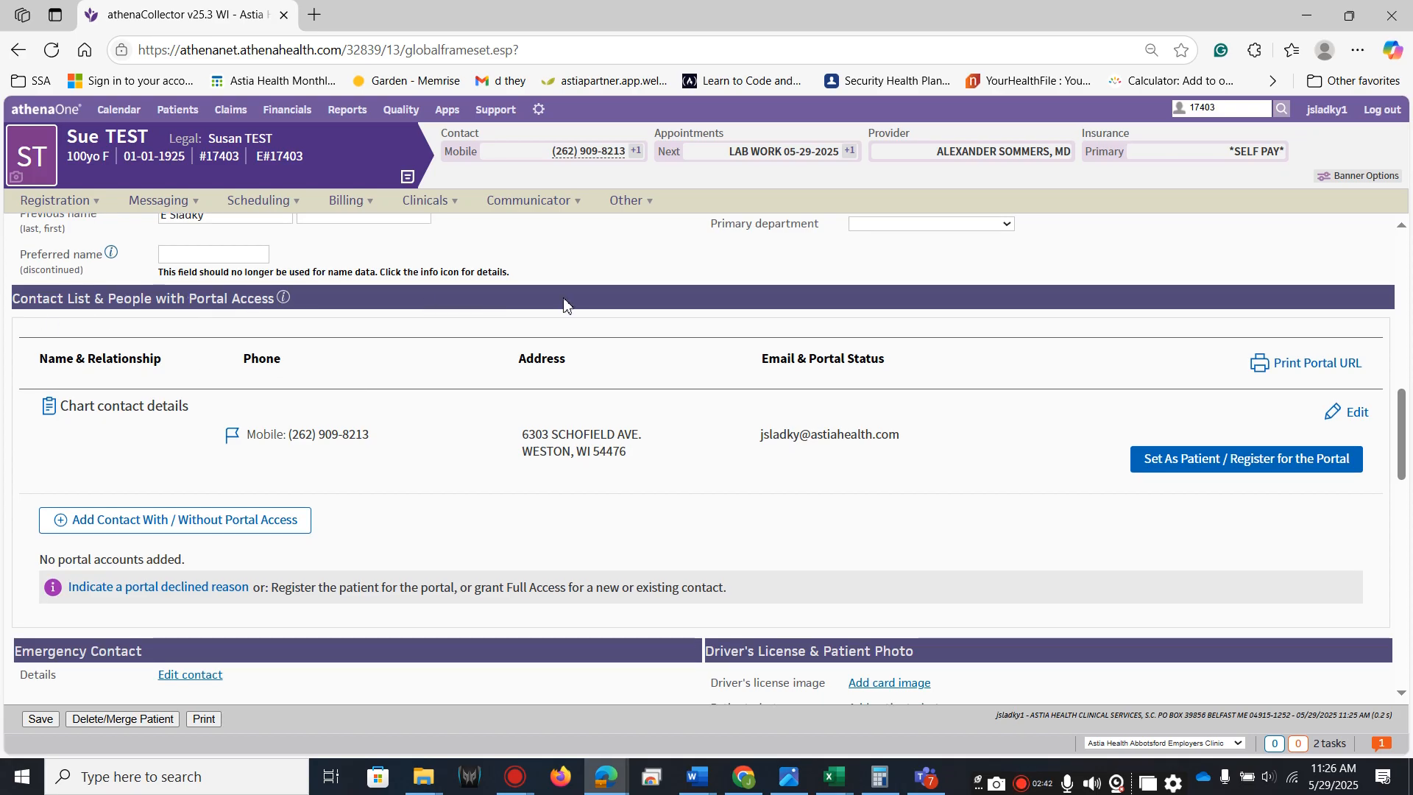
left_click(1357, 418)
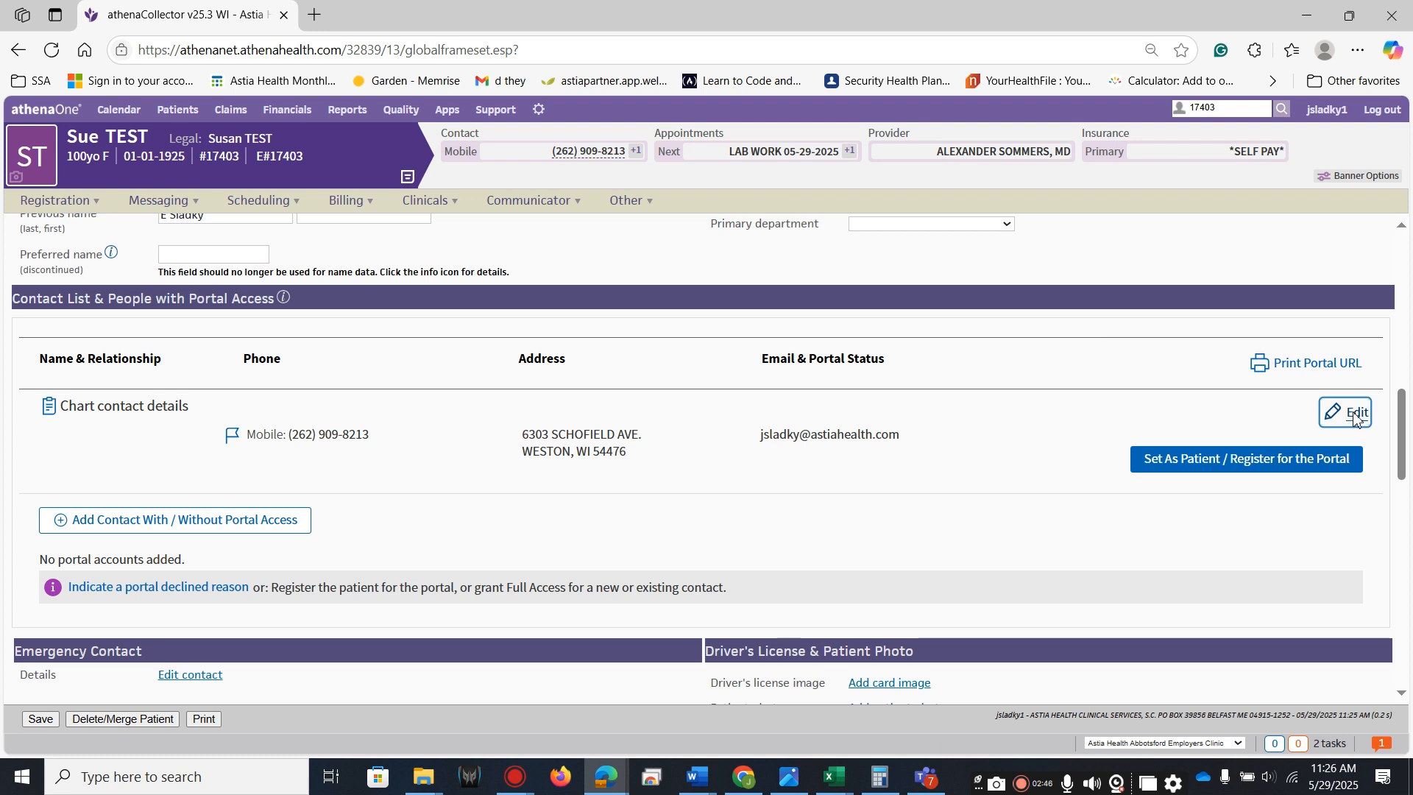
scroll(793, 394, "down", 3)
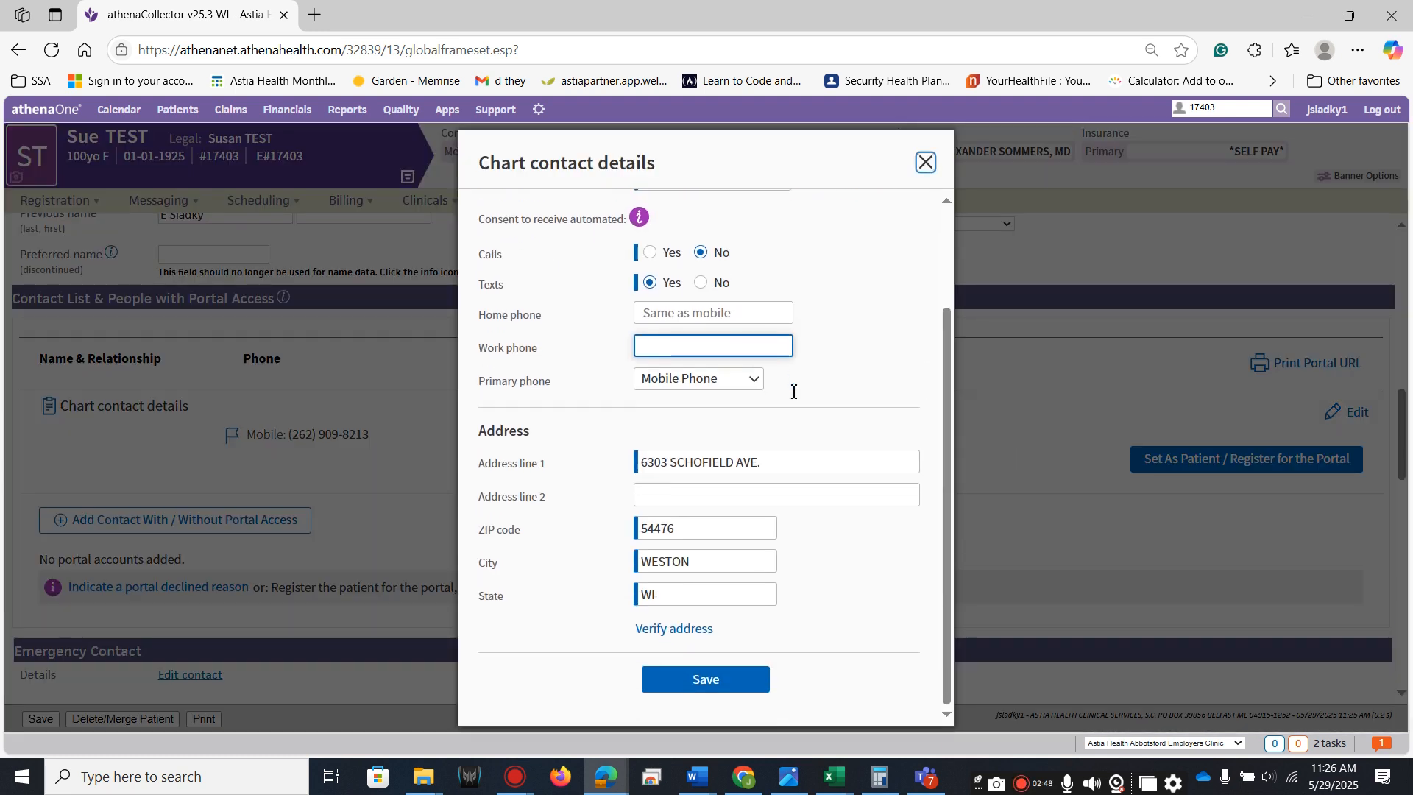
scroll(830, 513, "up", 3)
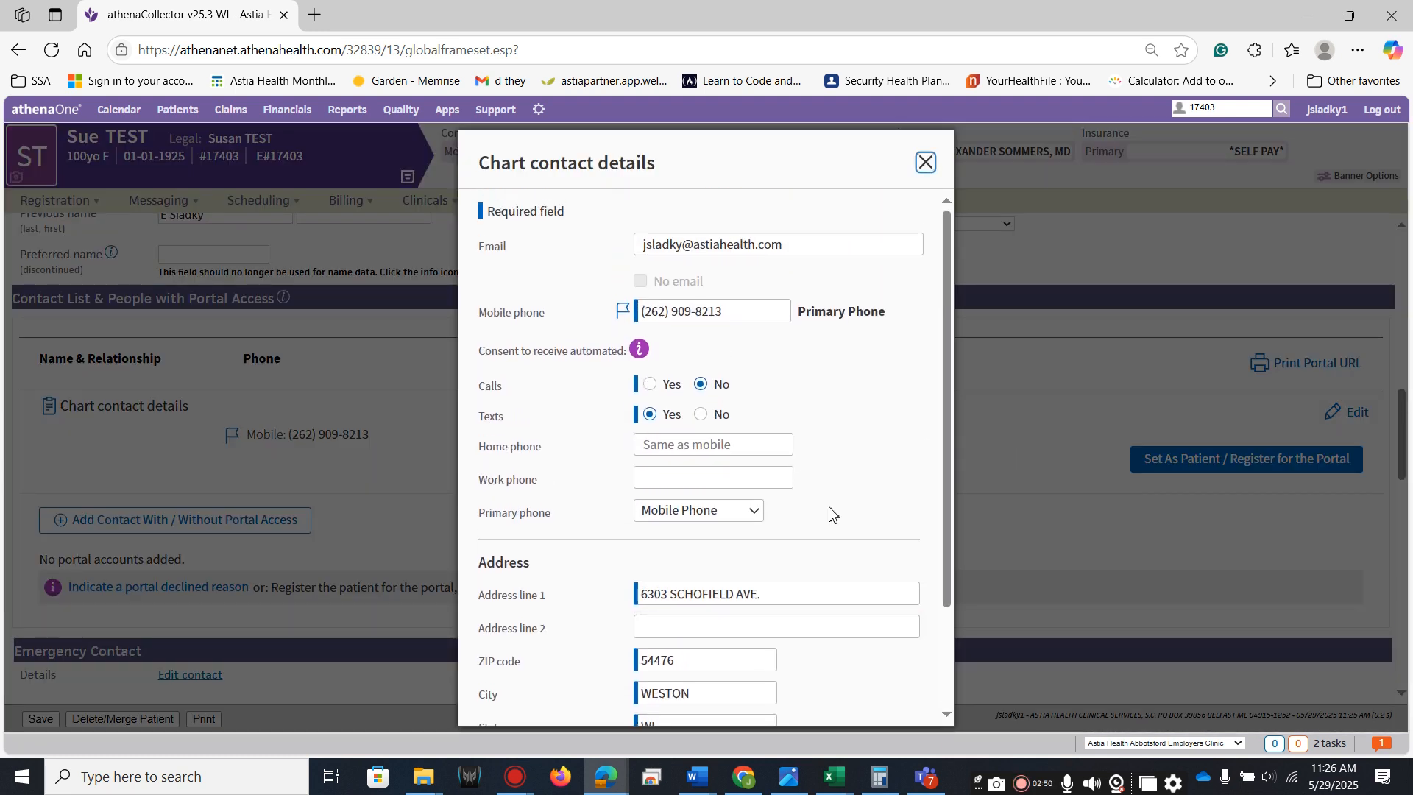
scroll(809, 471, "down", 3)
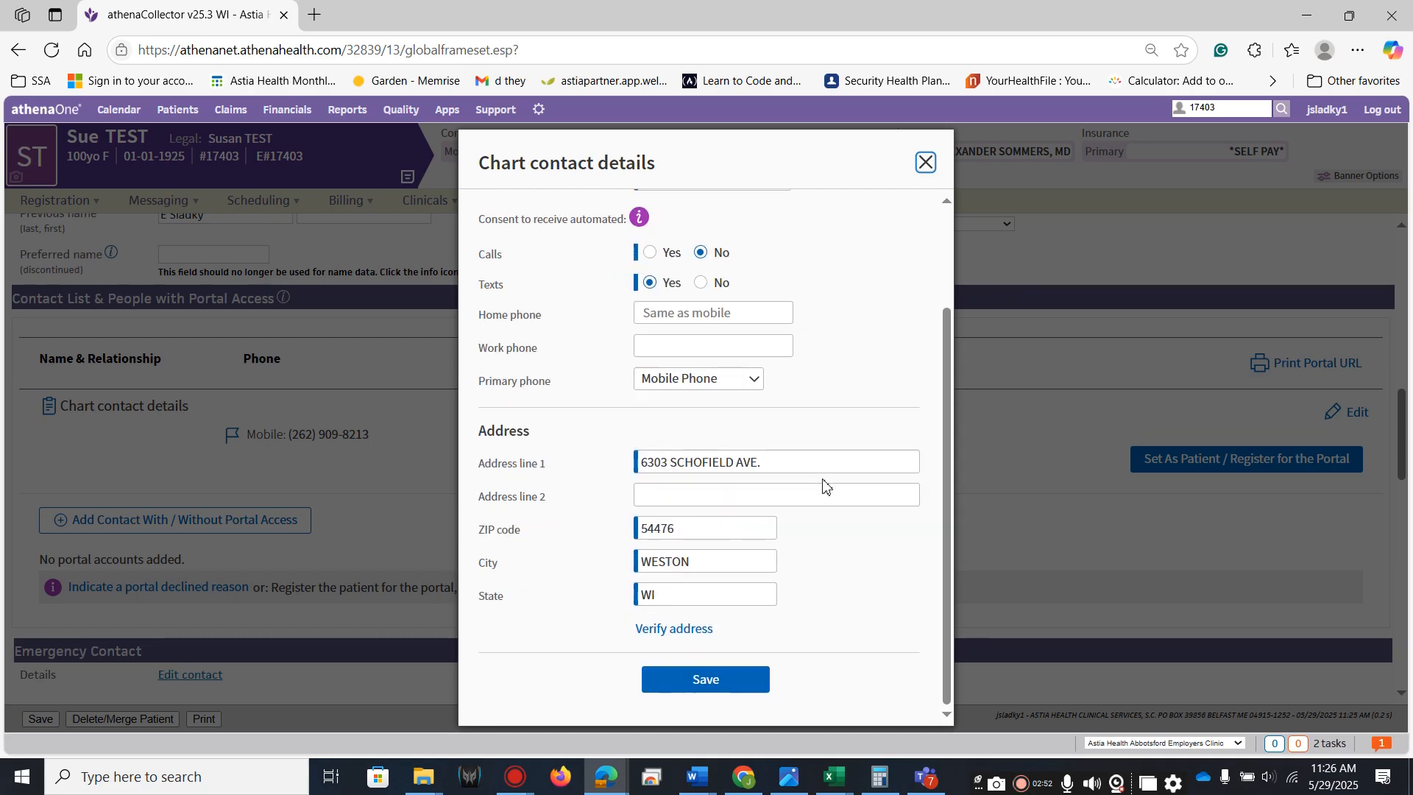
left_click(704, 683)
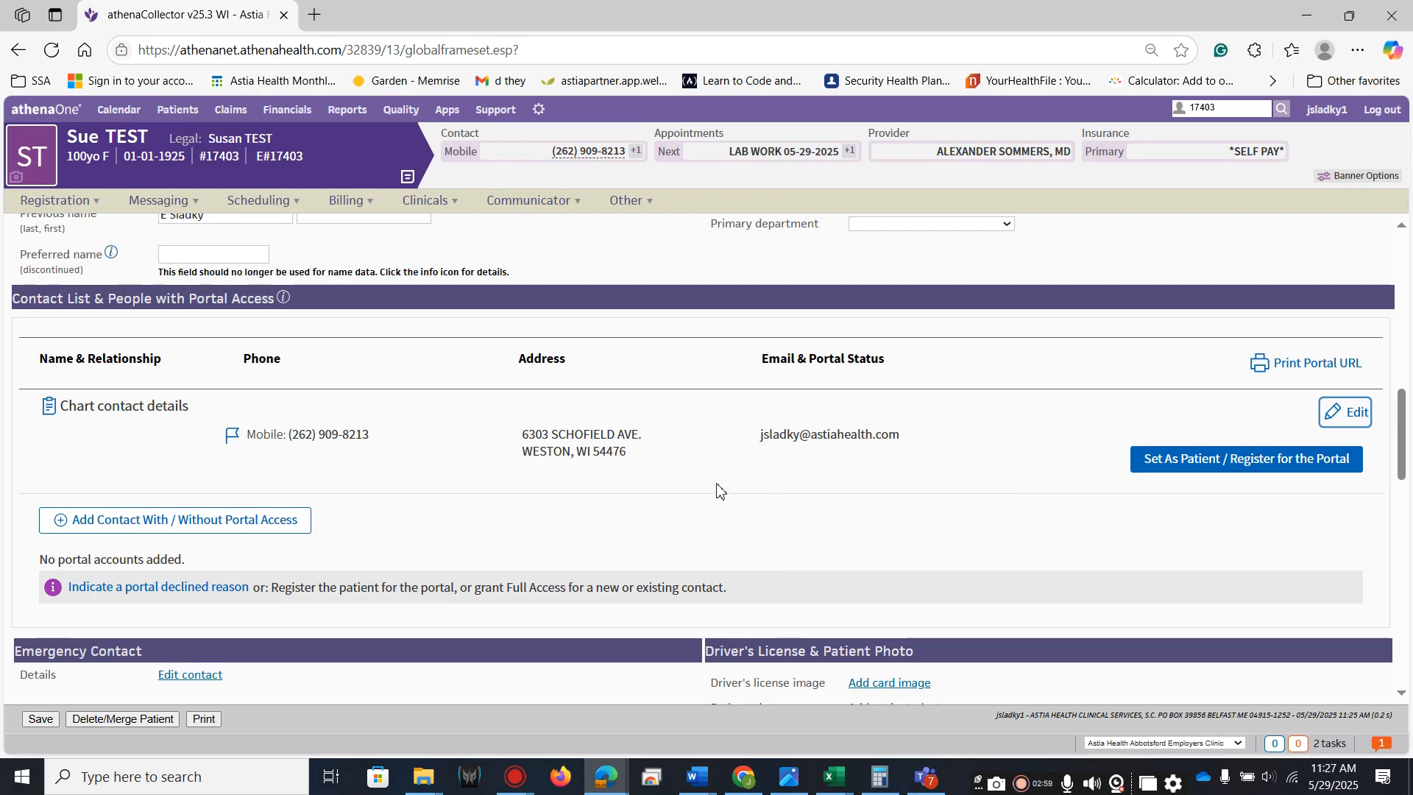
- Open the demographic characteristics for editing and review the demographics, gender identity, insurance and appointment sections
scroll(699, 467, "down", 5)
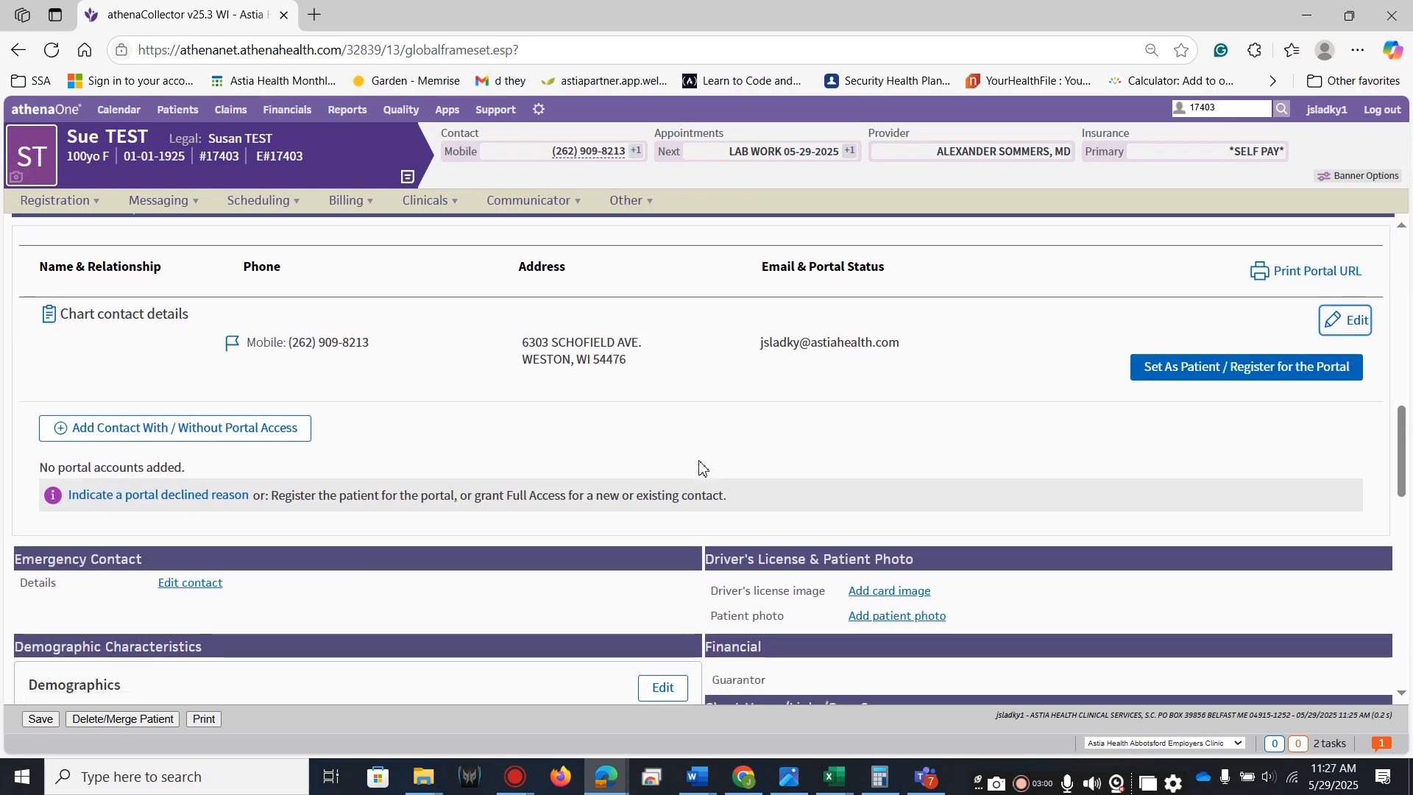
scroll(617, 464, "down", 1)
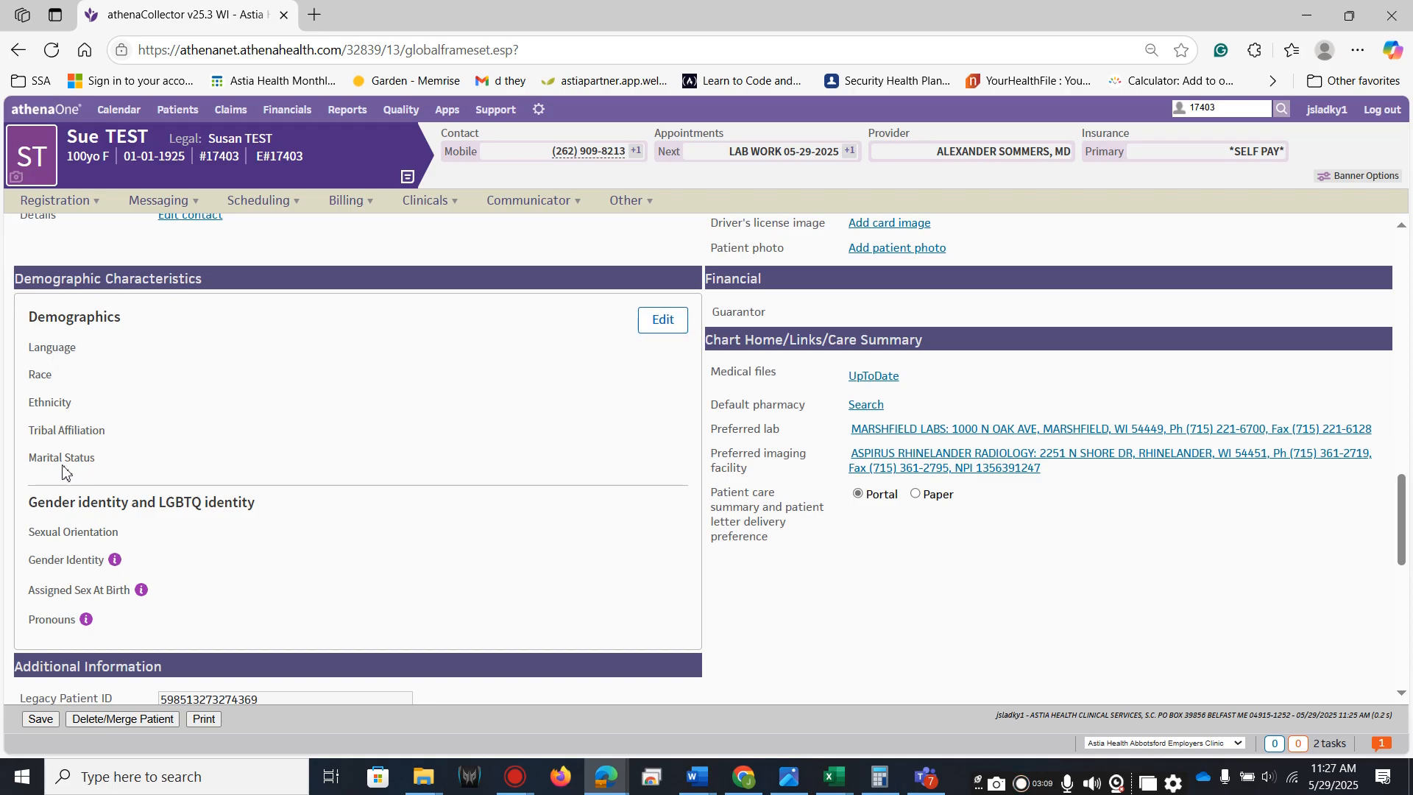
left_click(665, 325)
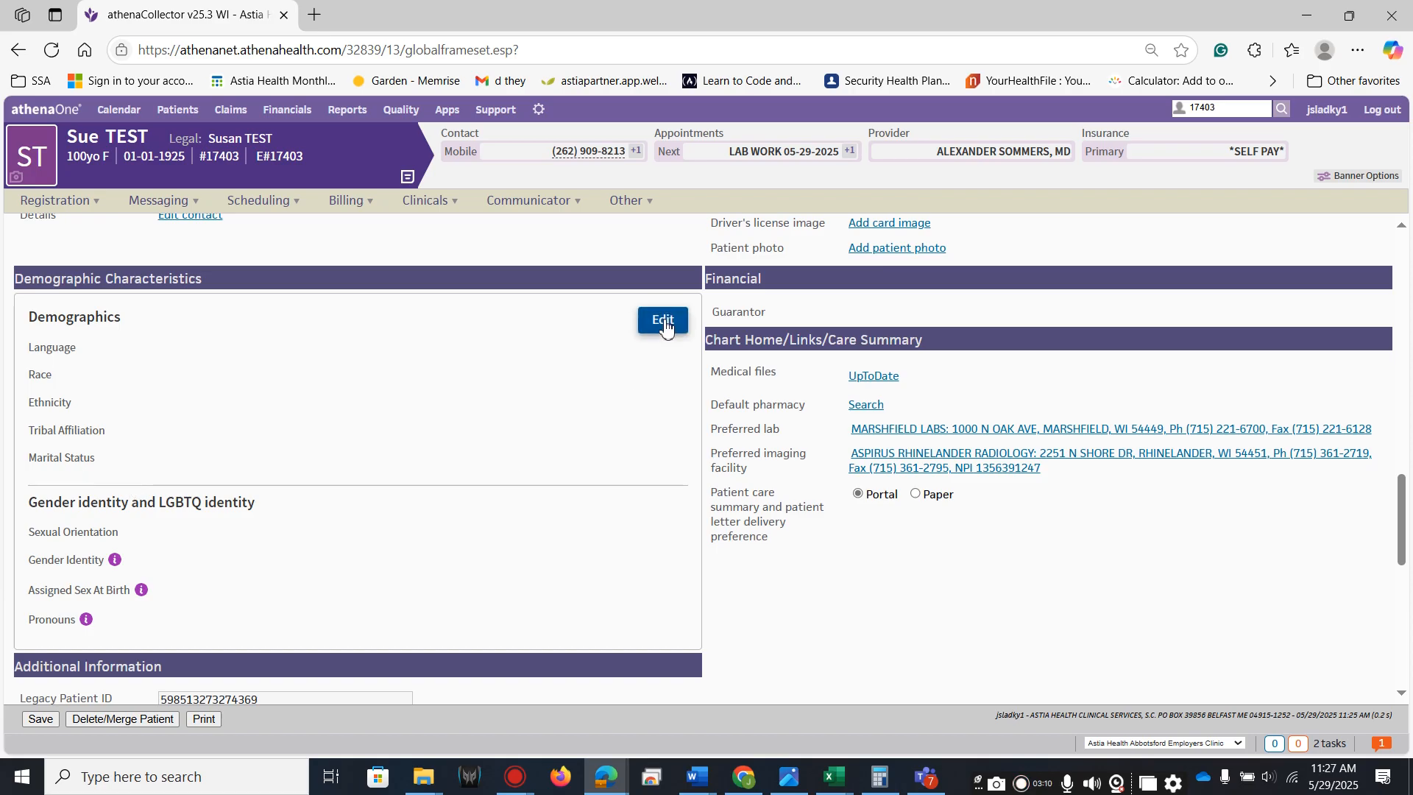
scroll(443, 328, "down", 3)
scroll(448, 350, "down", 2)
scroll(567, 413, "up", 2)
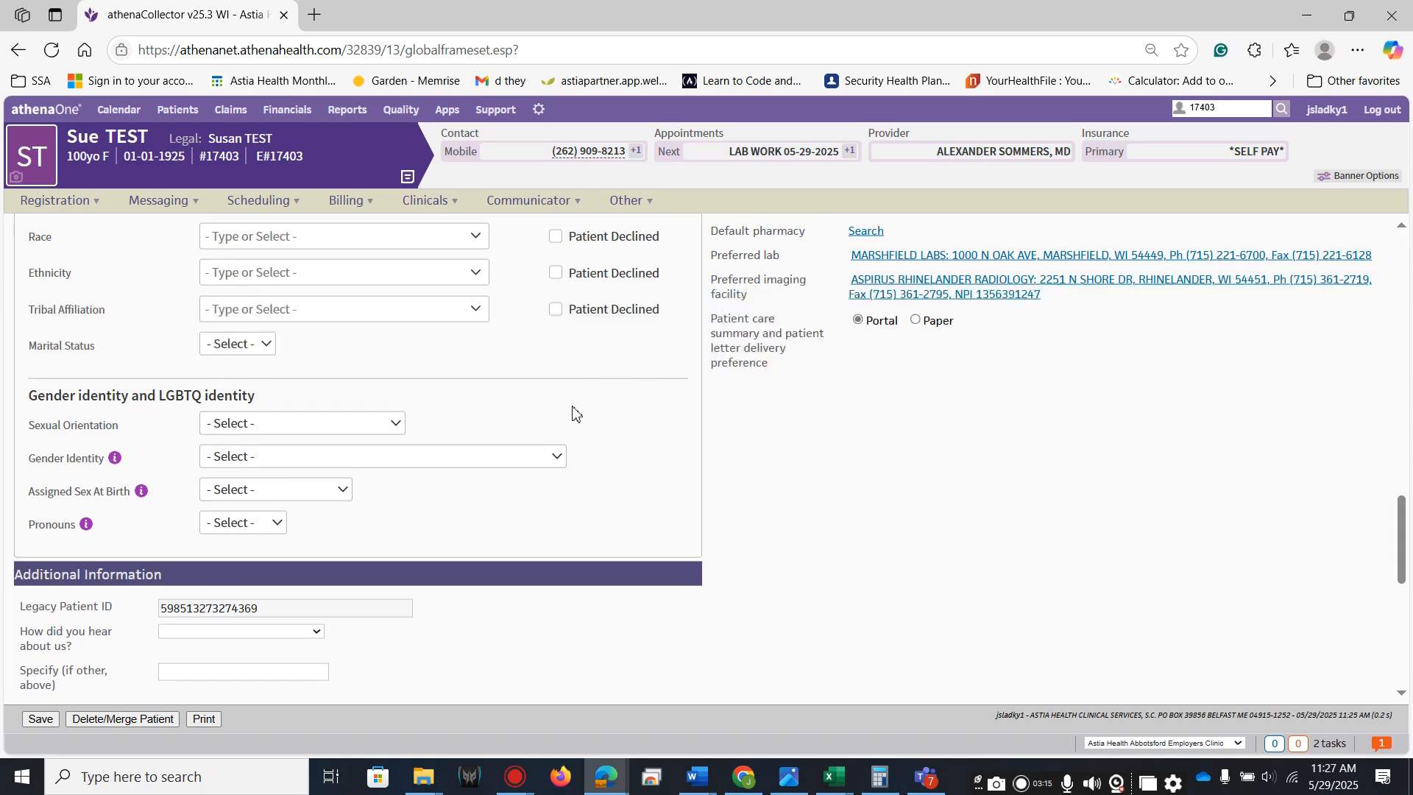
scroll(572, 413, "up", 5)
scroll(575, 410, "down", 4)
scroll(576, 410, "down", 6)
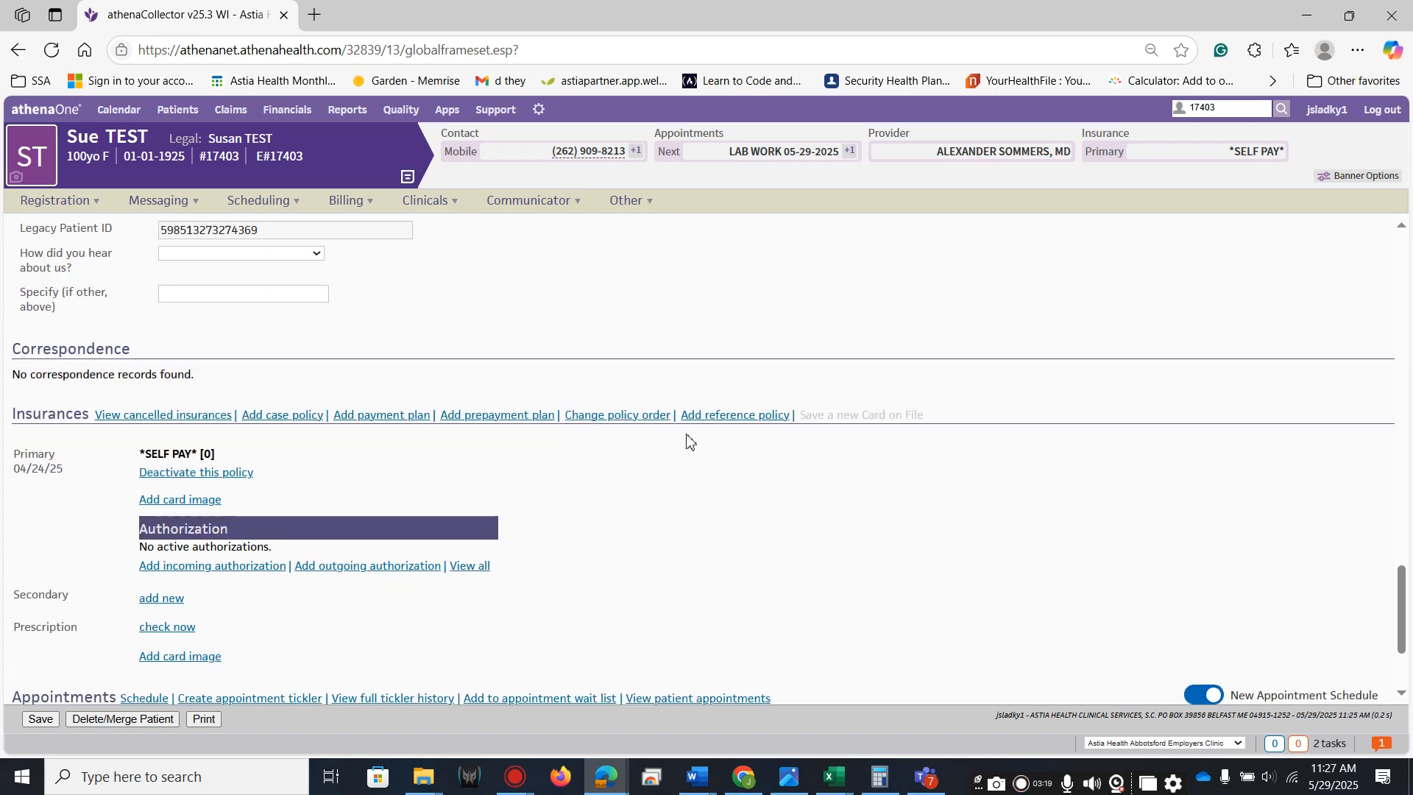
scroll(686, 439, "down", 2)
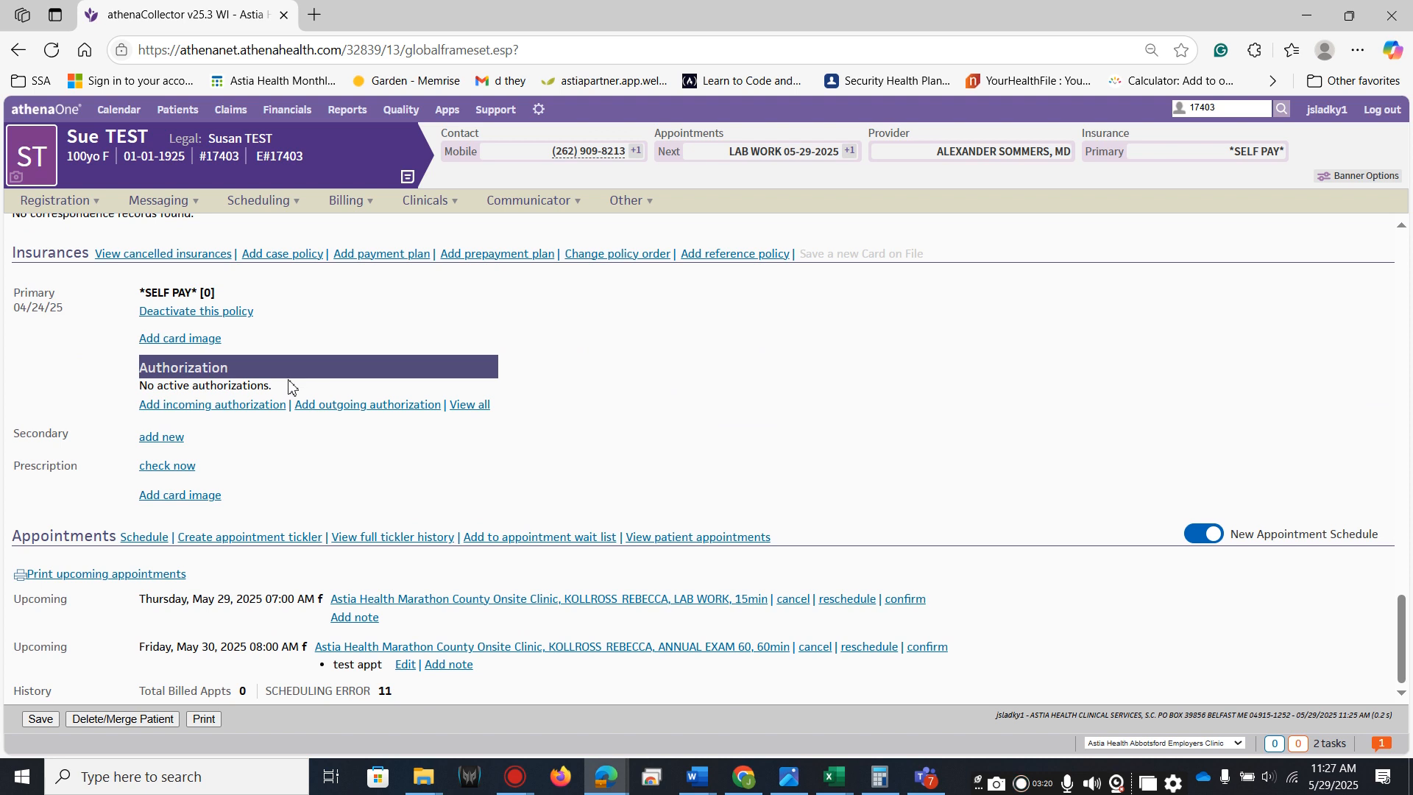
- Save the Quickview changes and check the patient's name and date of birth in the banner
left_click(41, 721)
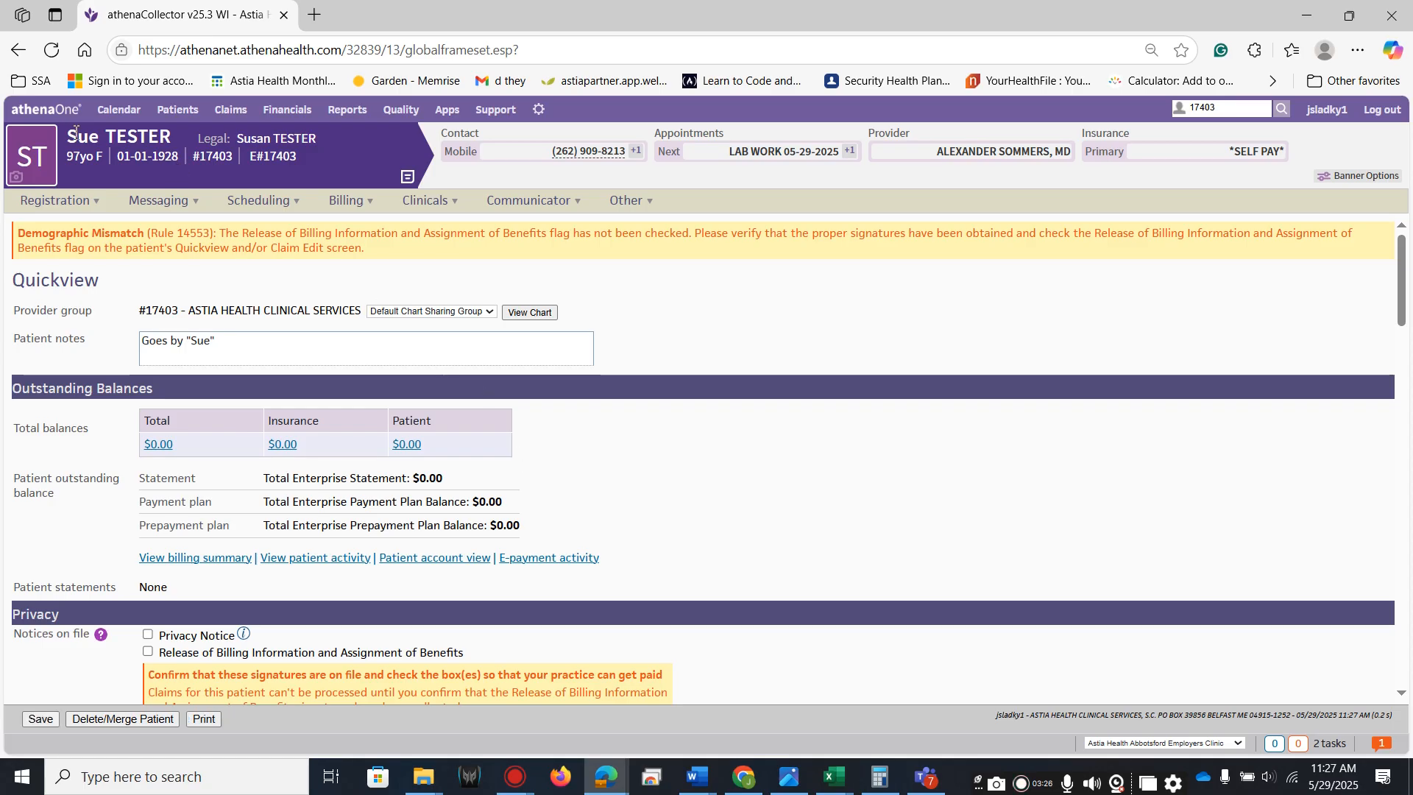
mouse_move(101, 138)
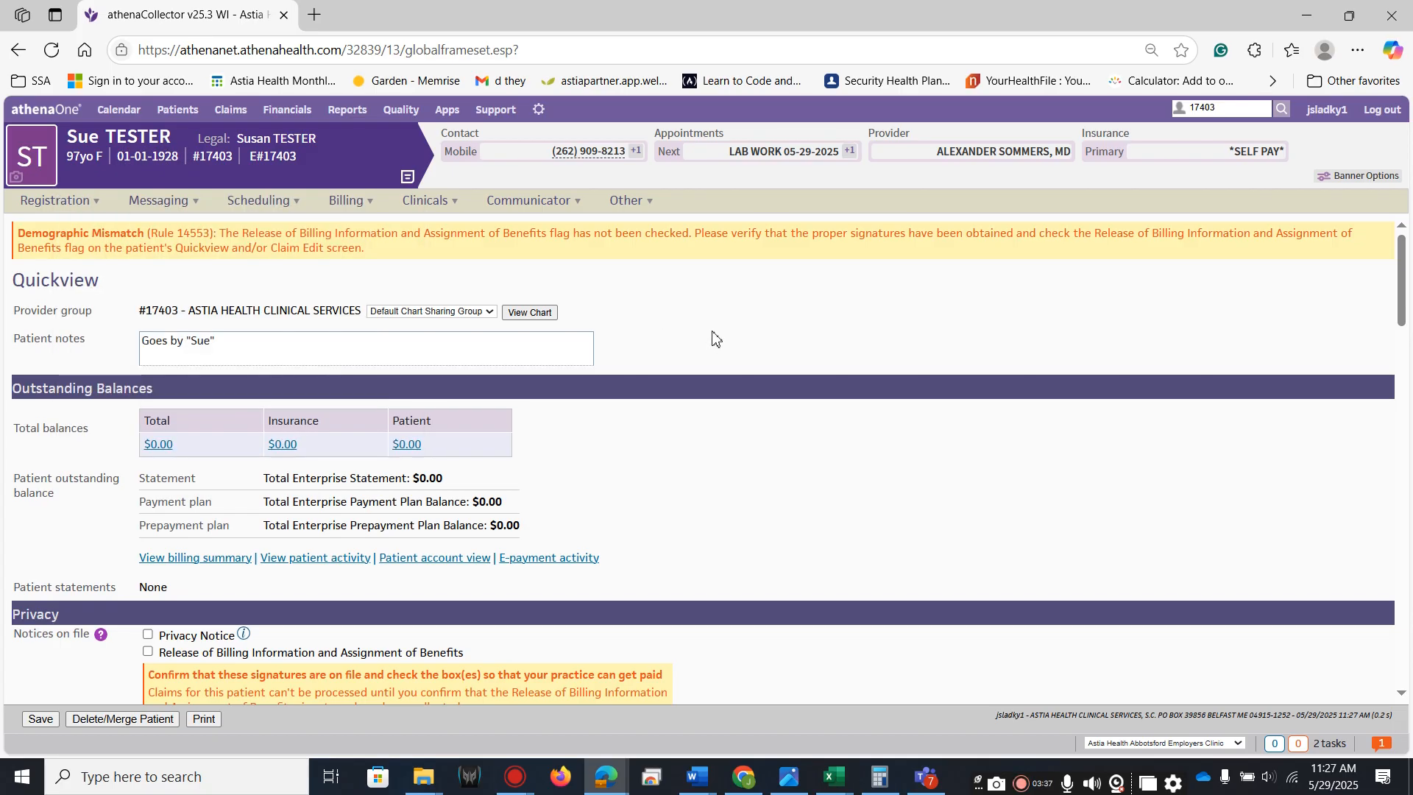
mouse_move(94, 144)
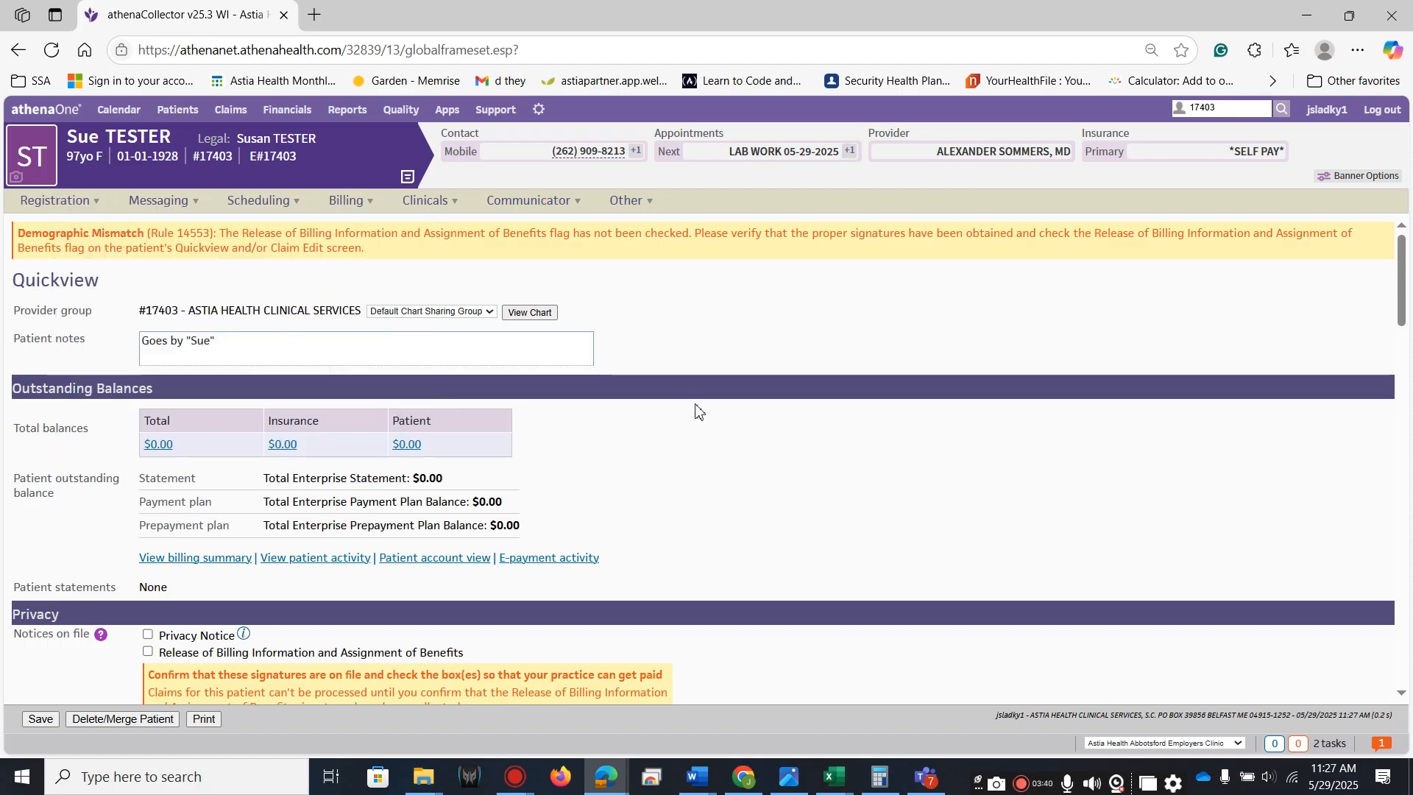
- Remove the last two letters from the patient's legal last name in the Identification/Provider section
scroll(698, 406, "down", 5)
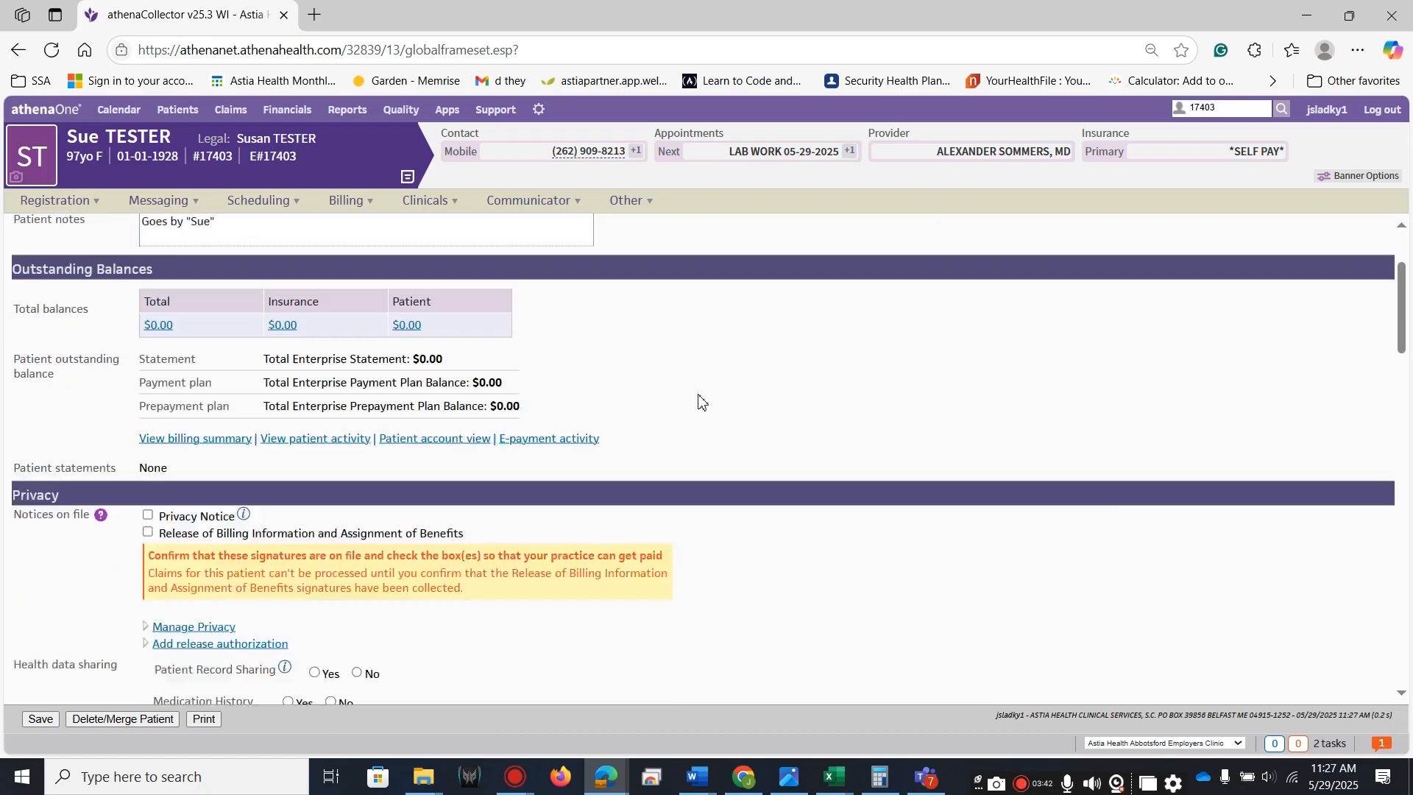
scroll(699, 401, "down", 2)
left_click(234, 381)
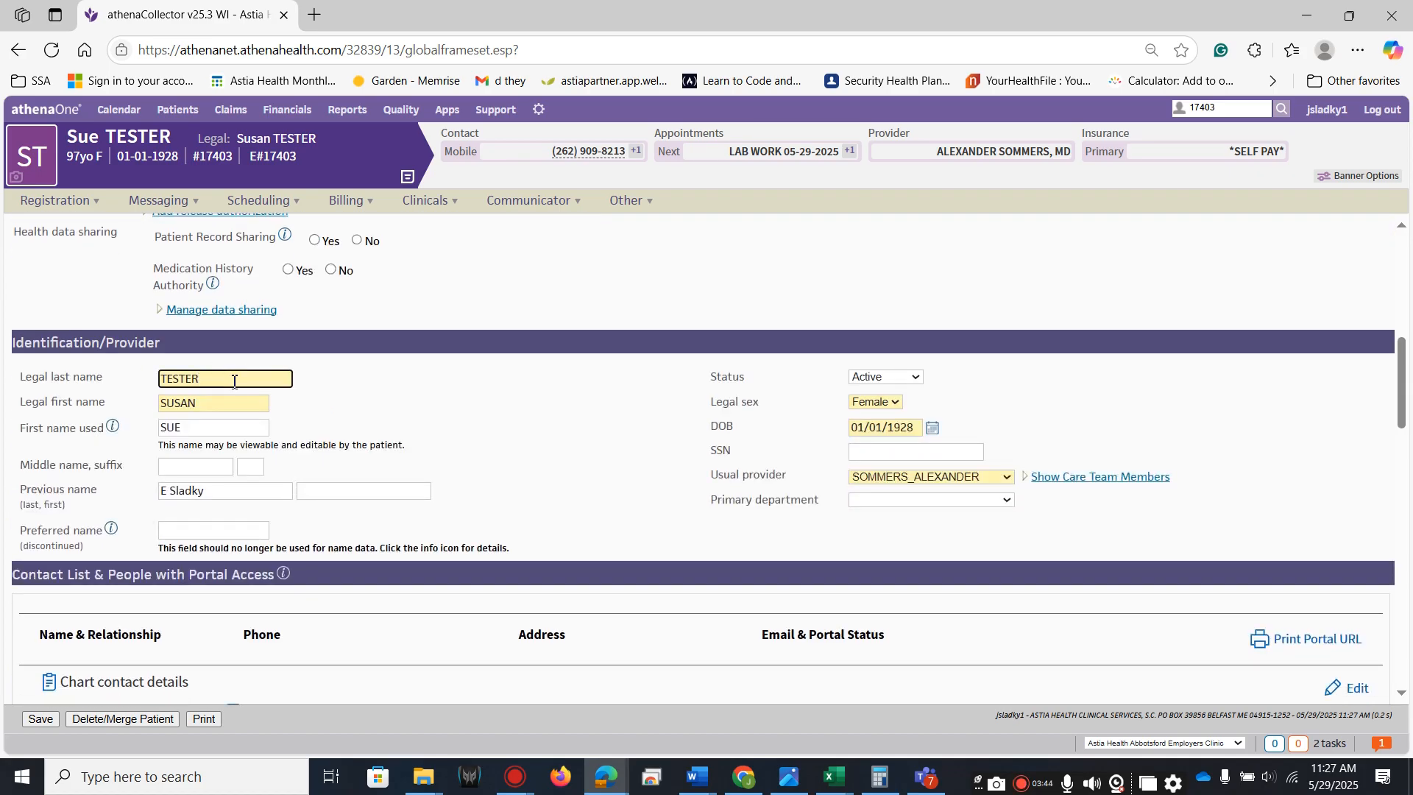
key("BackSpace")
key("BackSpace")
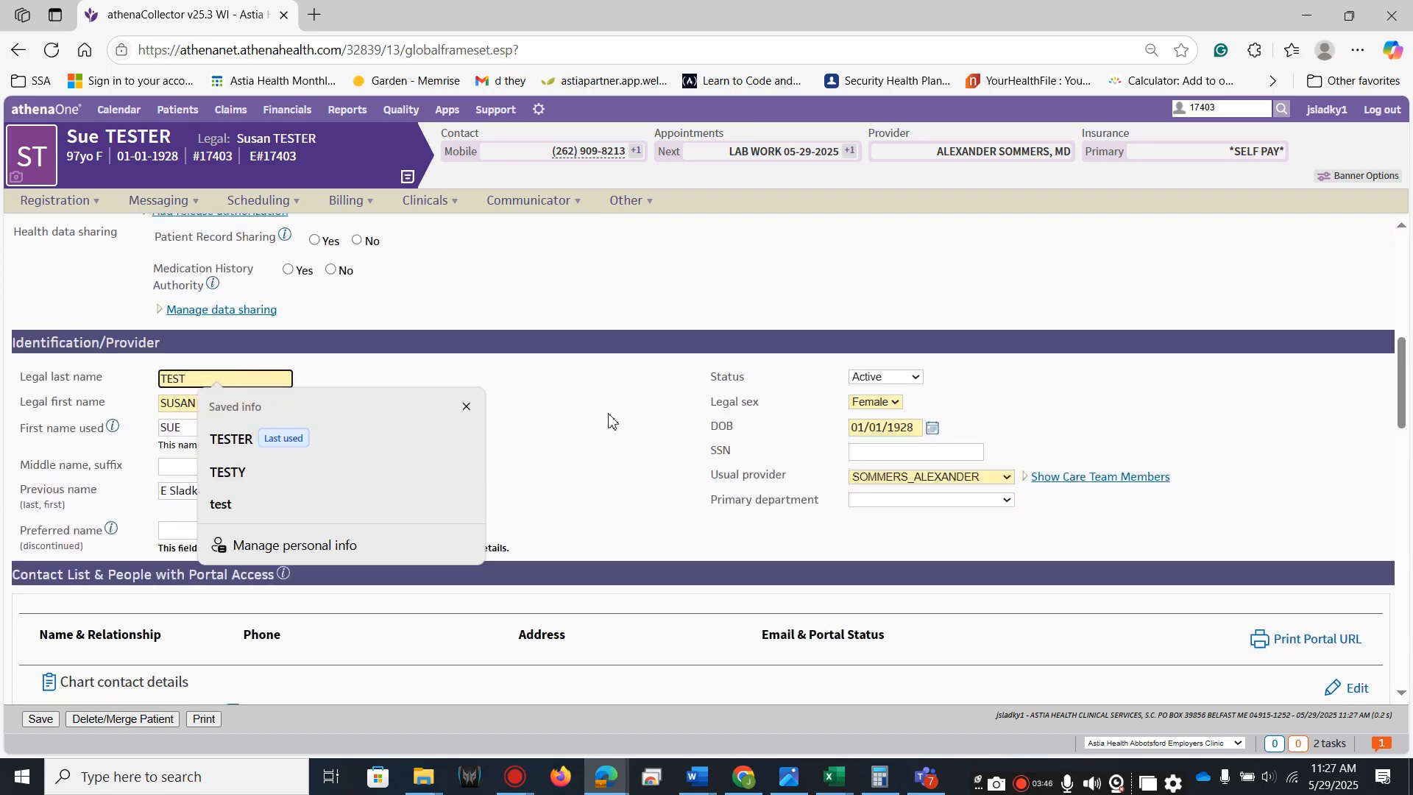
left_click(617, 421)
- Correct the final digit of the patient's date of birth and save the Quickview changes
left_click(914, 428)
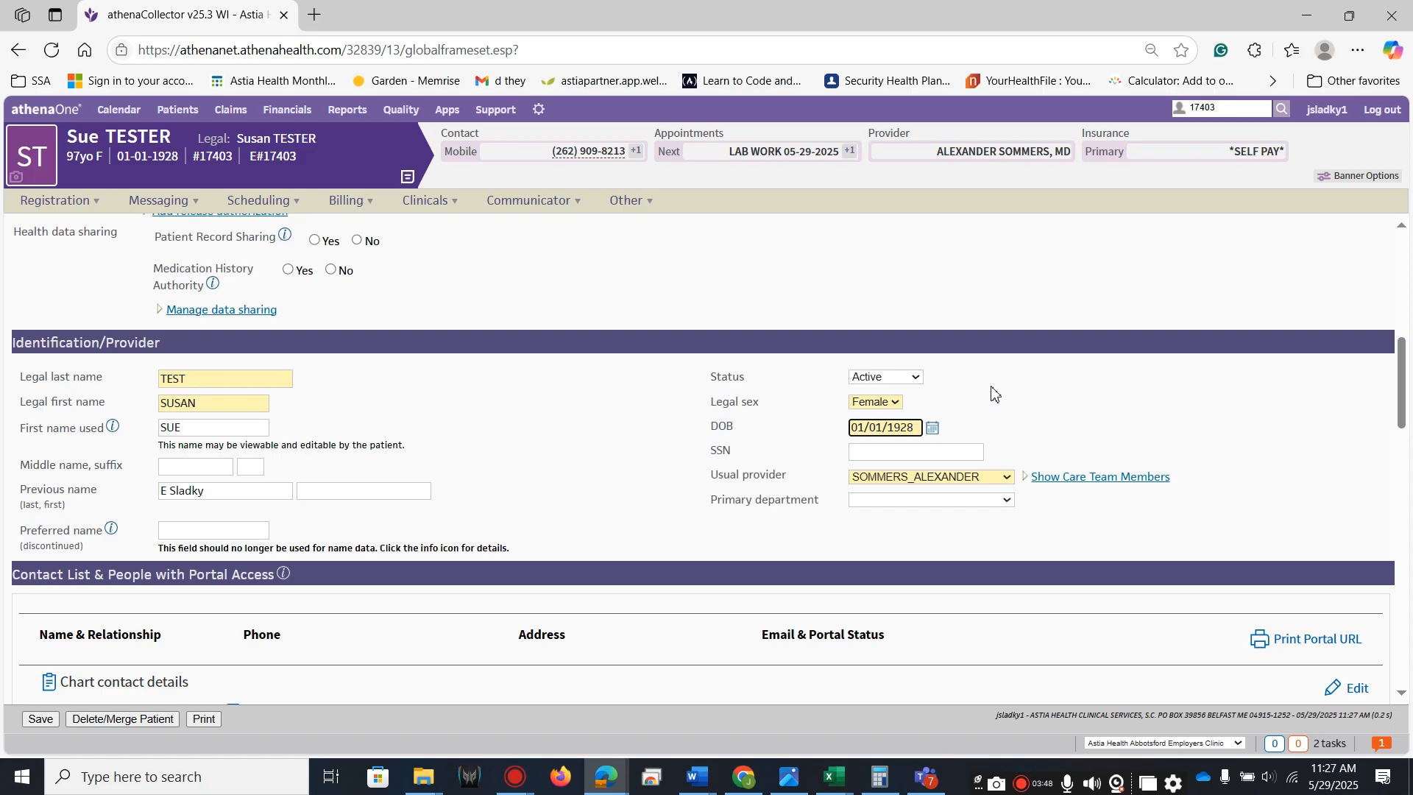
key("BackSpace")
type("5")
left_click(455, 467)
left_click(862, 176)
left_click(39, 719)
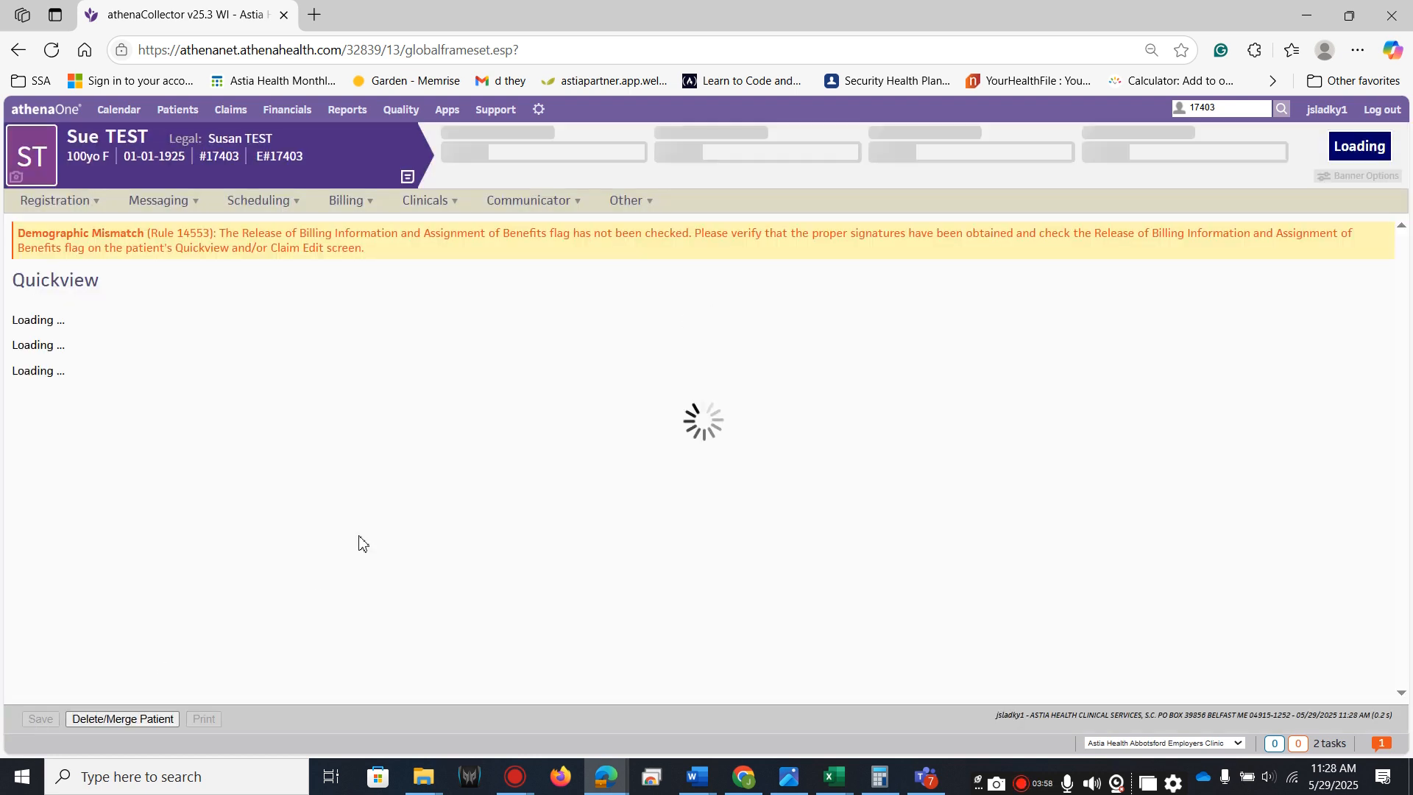
mouse_move(107, 143)
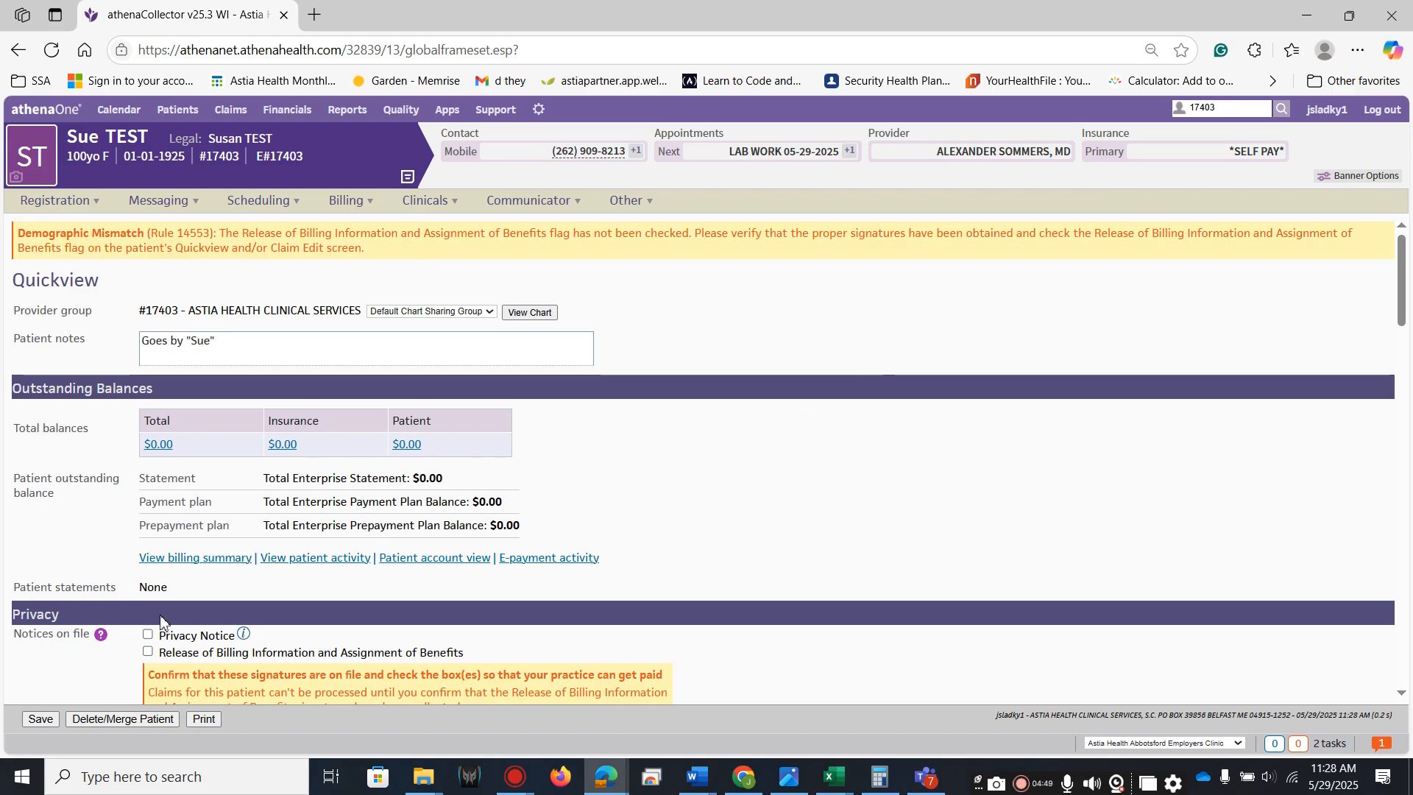
- Start merging the current patient into the listed possible match, using that record's patient ID, and continue to the merge summary
left_click(108, 719)
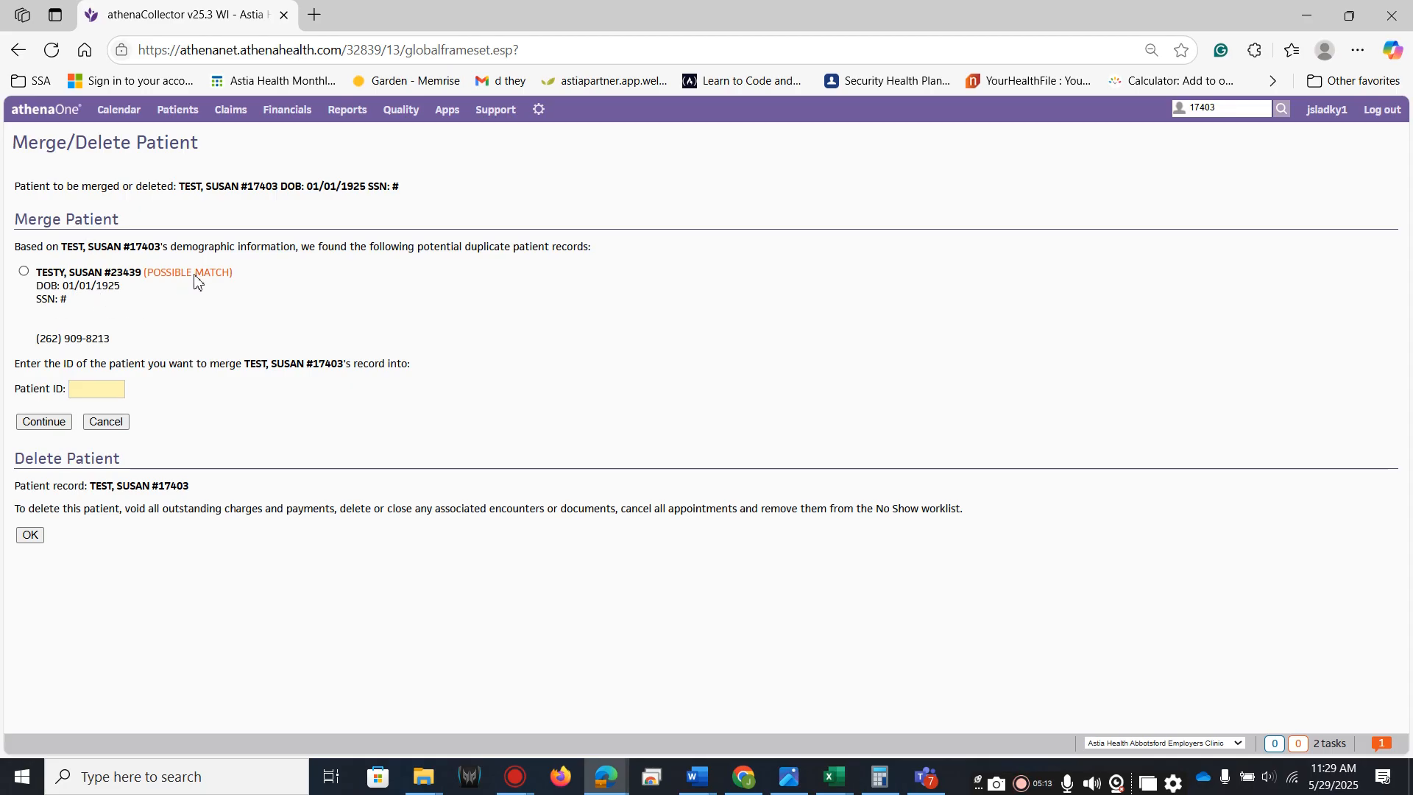
left_click(25, 271)
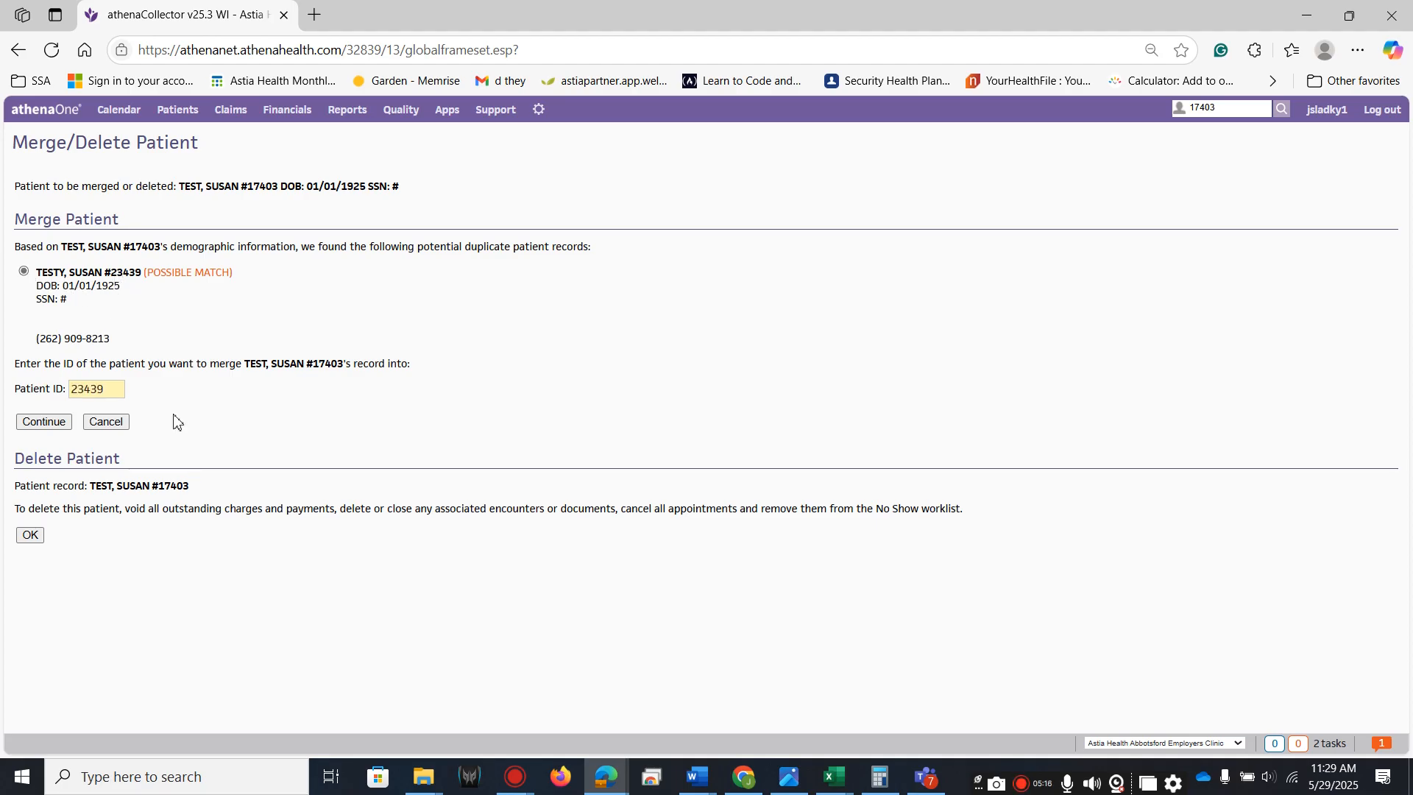
double_click(112, 392)
type("23439")
left_click(489, 345)
left_click(44, 423)
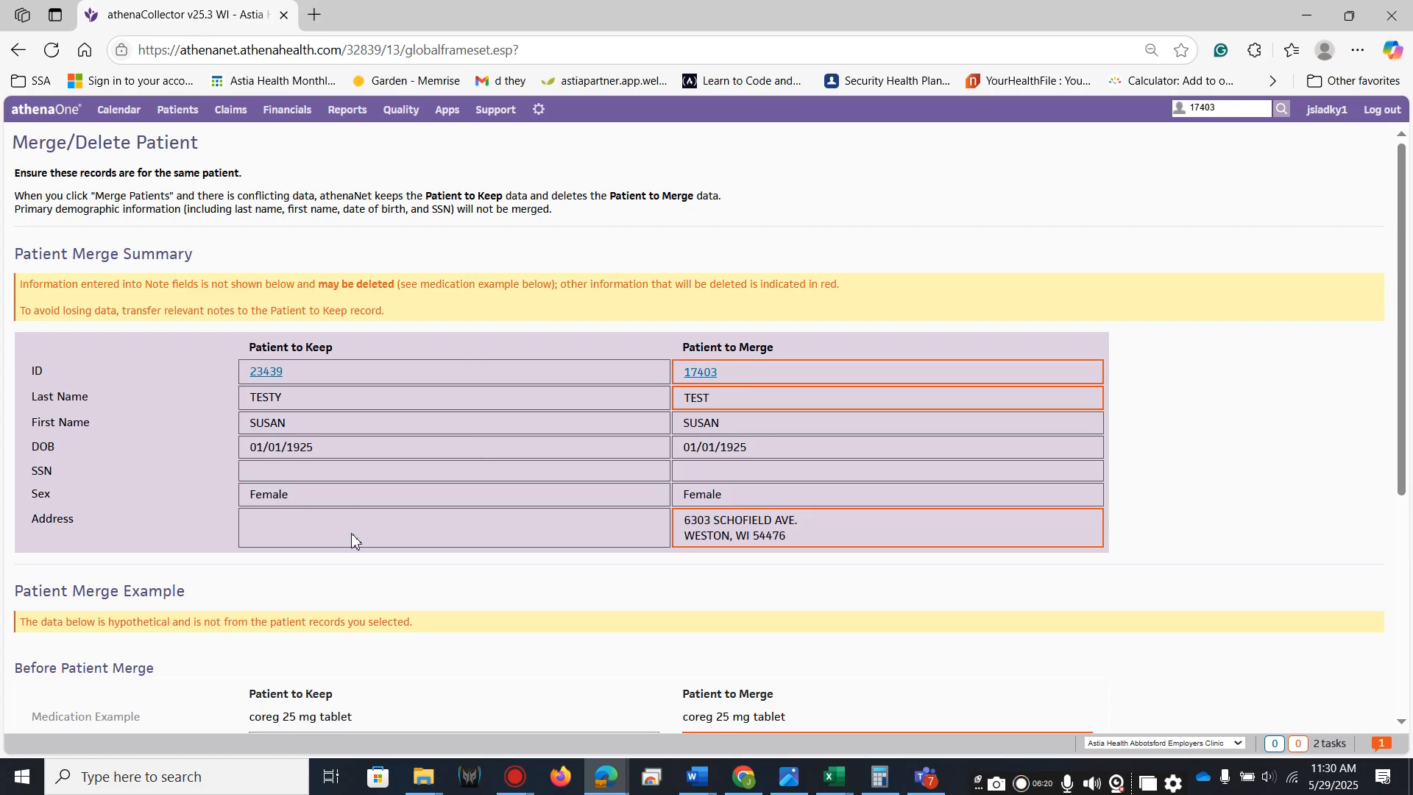
- Compare the Patient to Keep and Patient to Merge records and the merge example, and cancel the merge
scroll(351, 533, "down", 5)
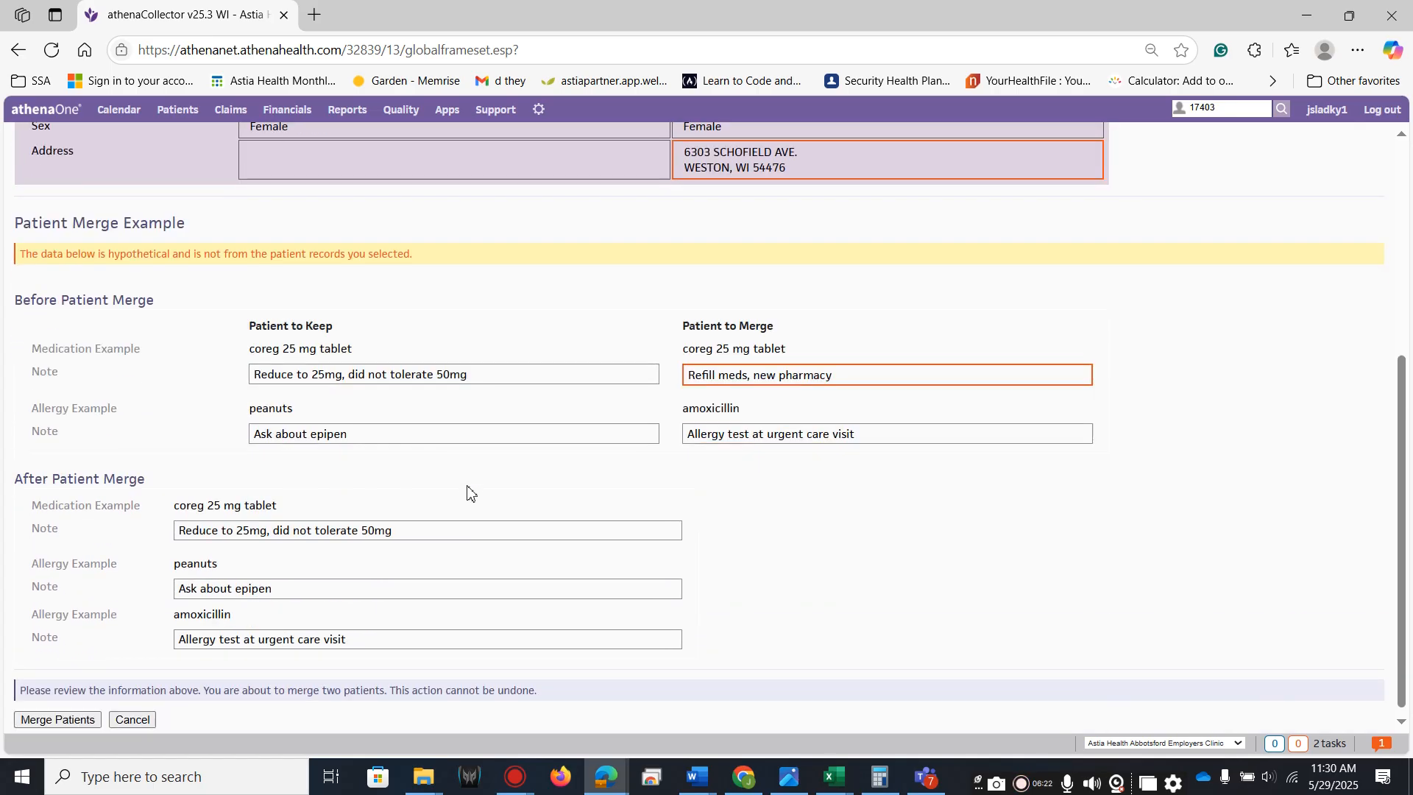
scroll(577, 568, "up", 5)
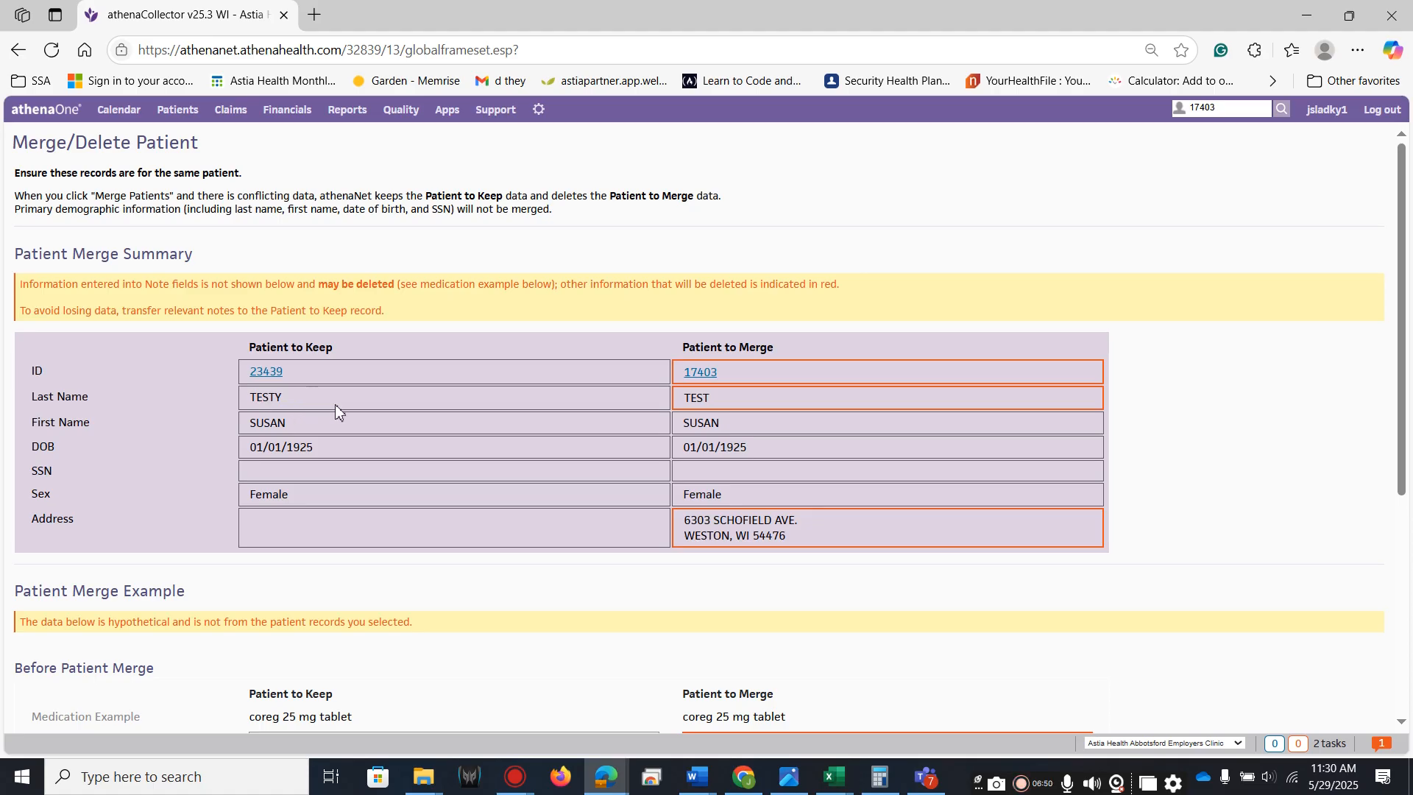
scroll(498, 464, "down", 5)
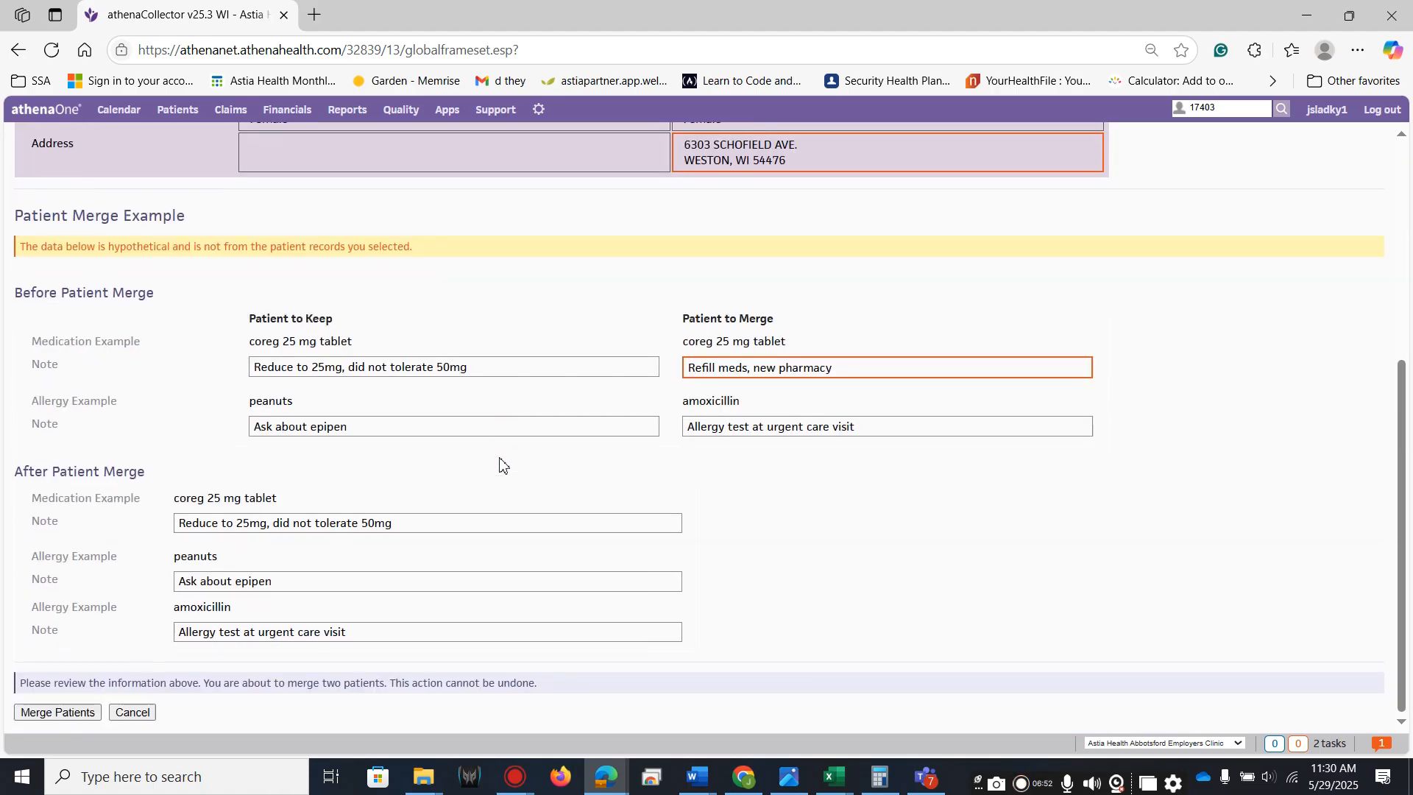
left_click(132, 713)
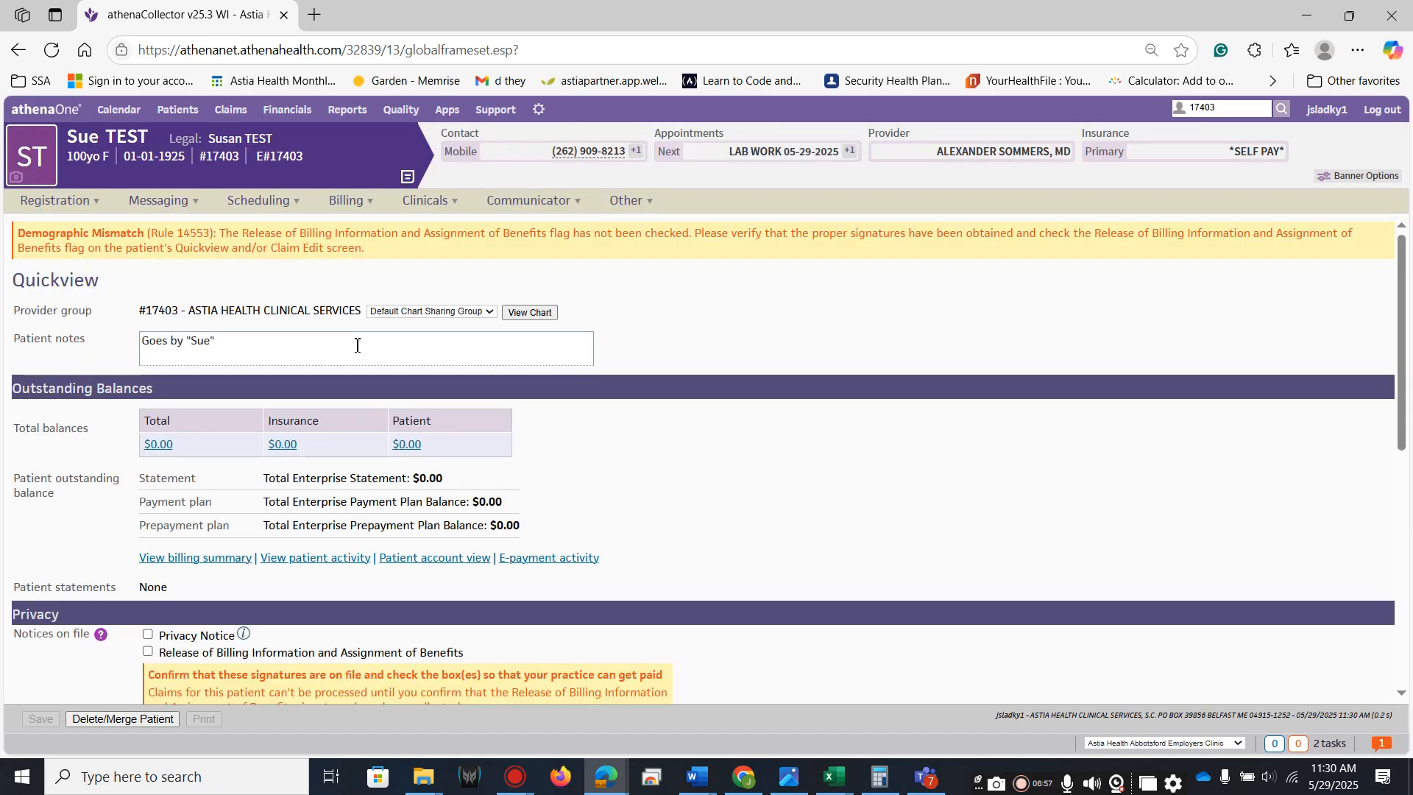
- Search for the duplicate patient by last name and open that record's Quickview to check its Identification/Provider details
left_click(1226, 111)
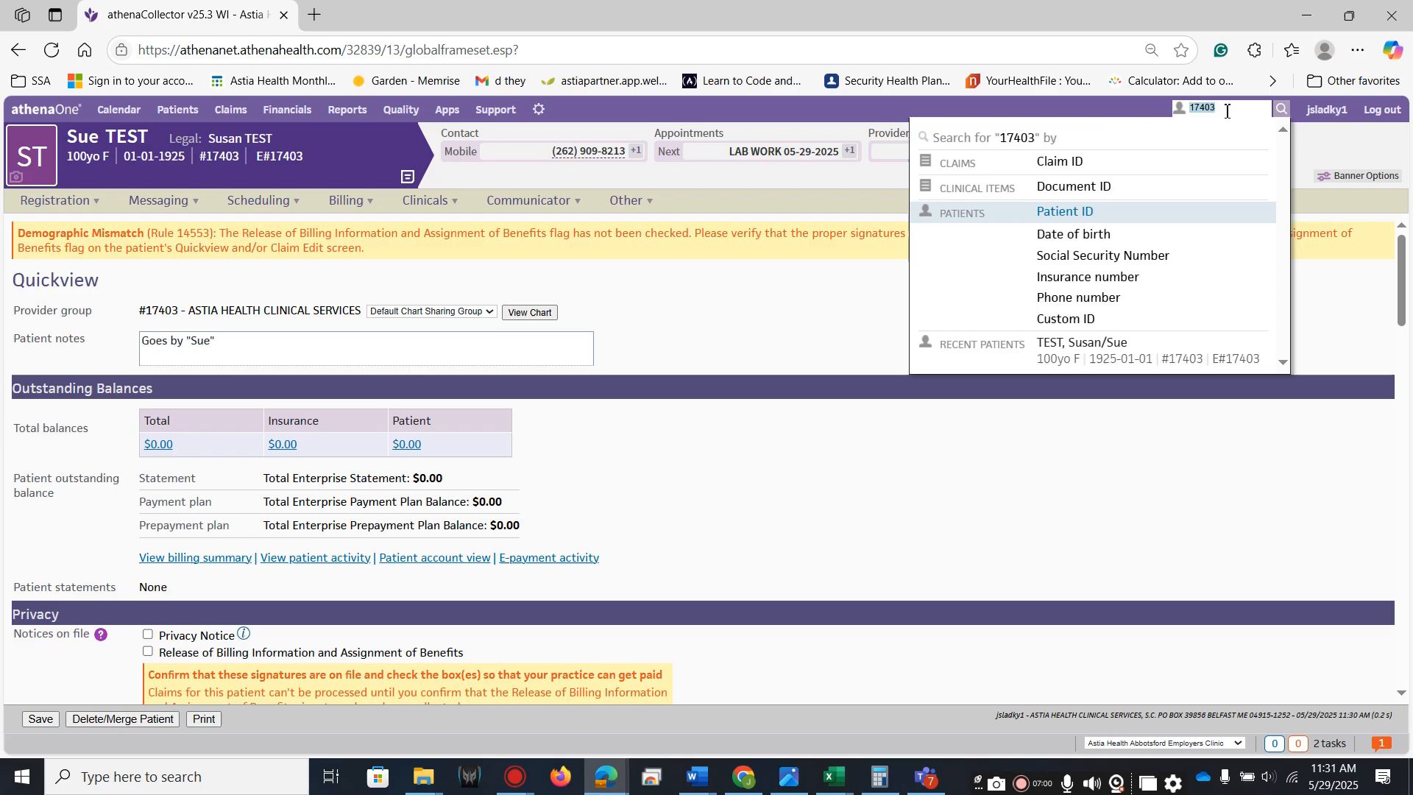
type("testy")
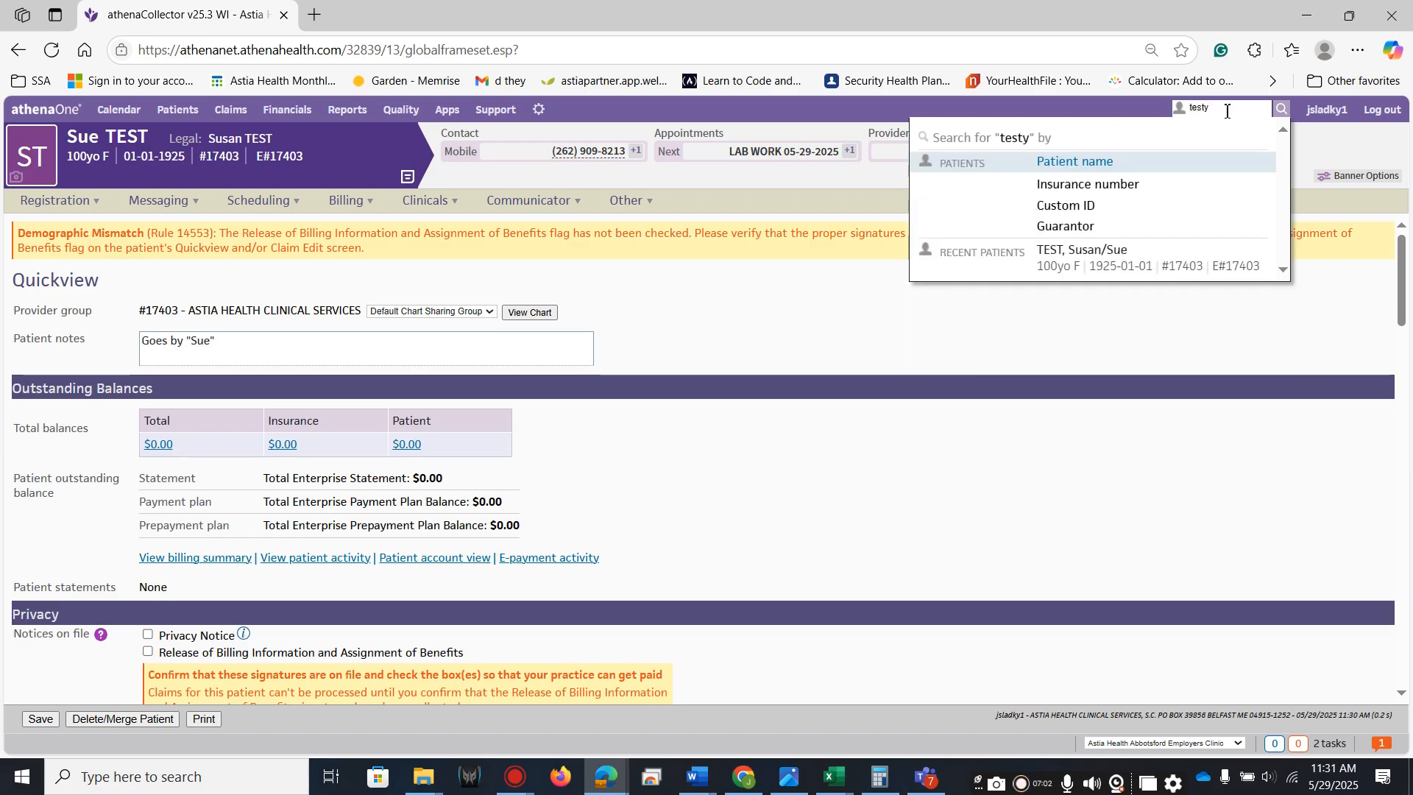
key("Return")
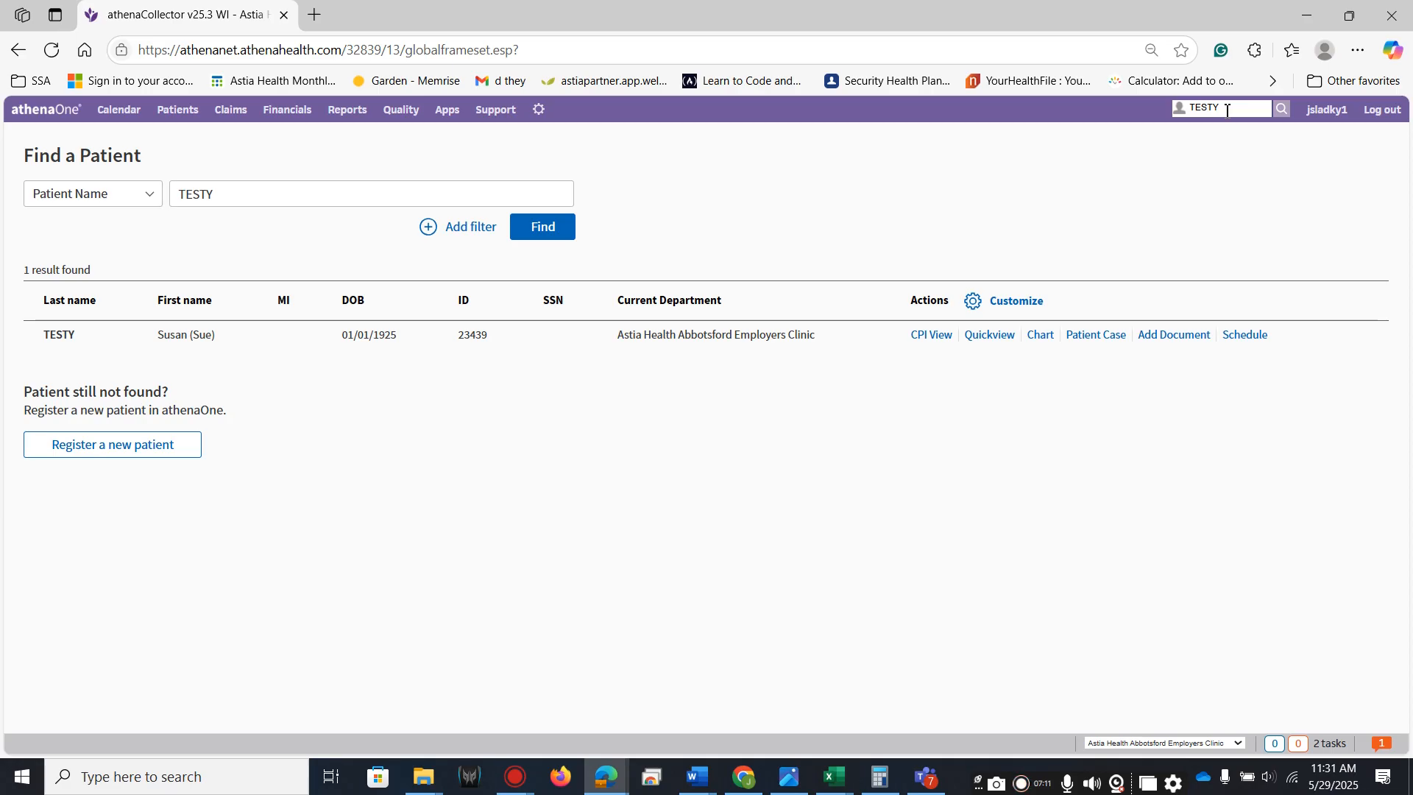
left_click(160, 344)
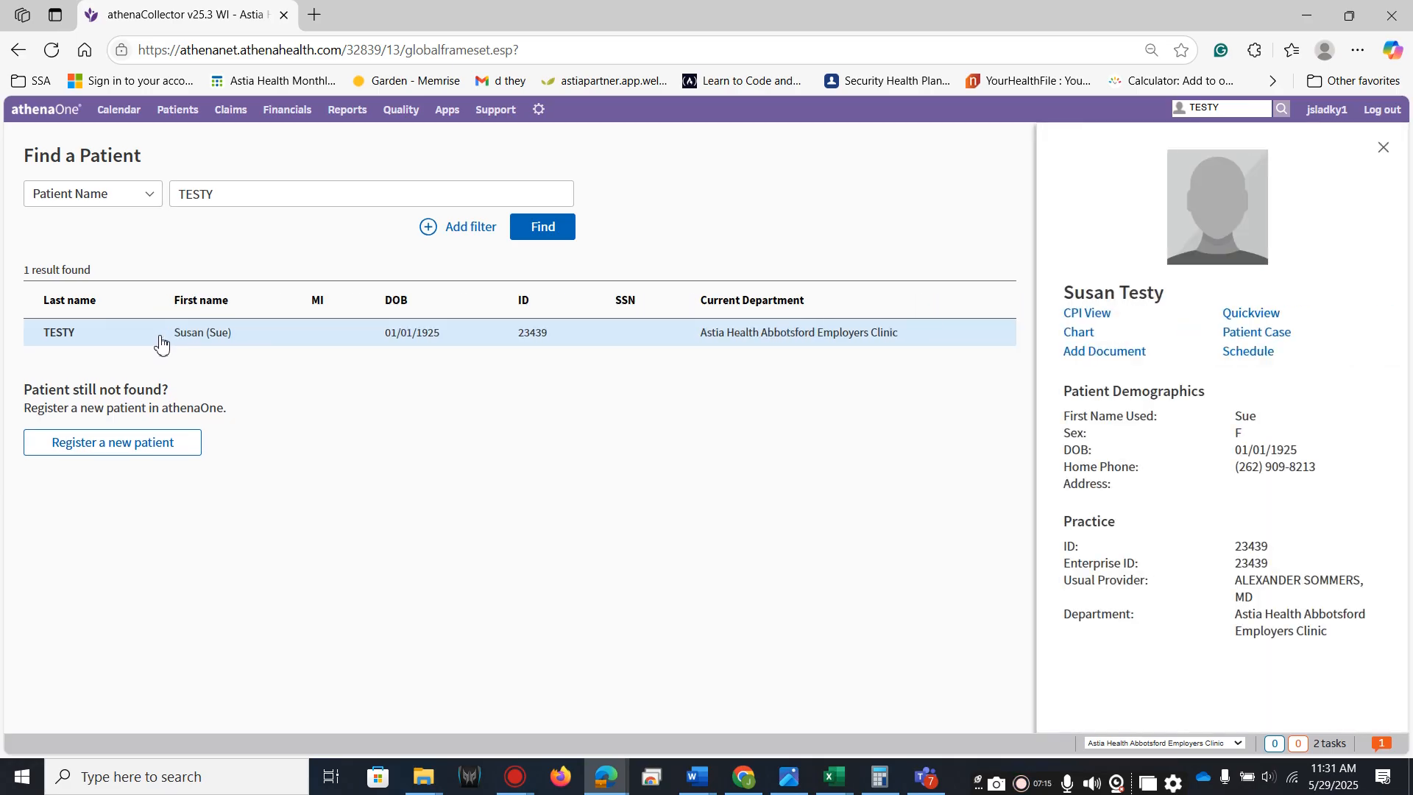
left_click(1266, 316)
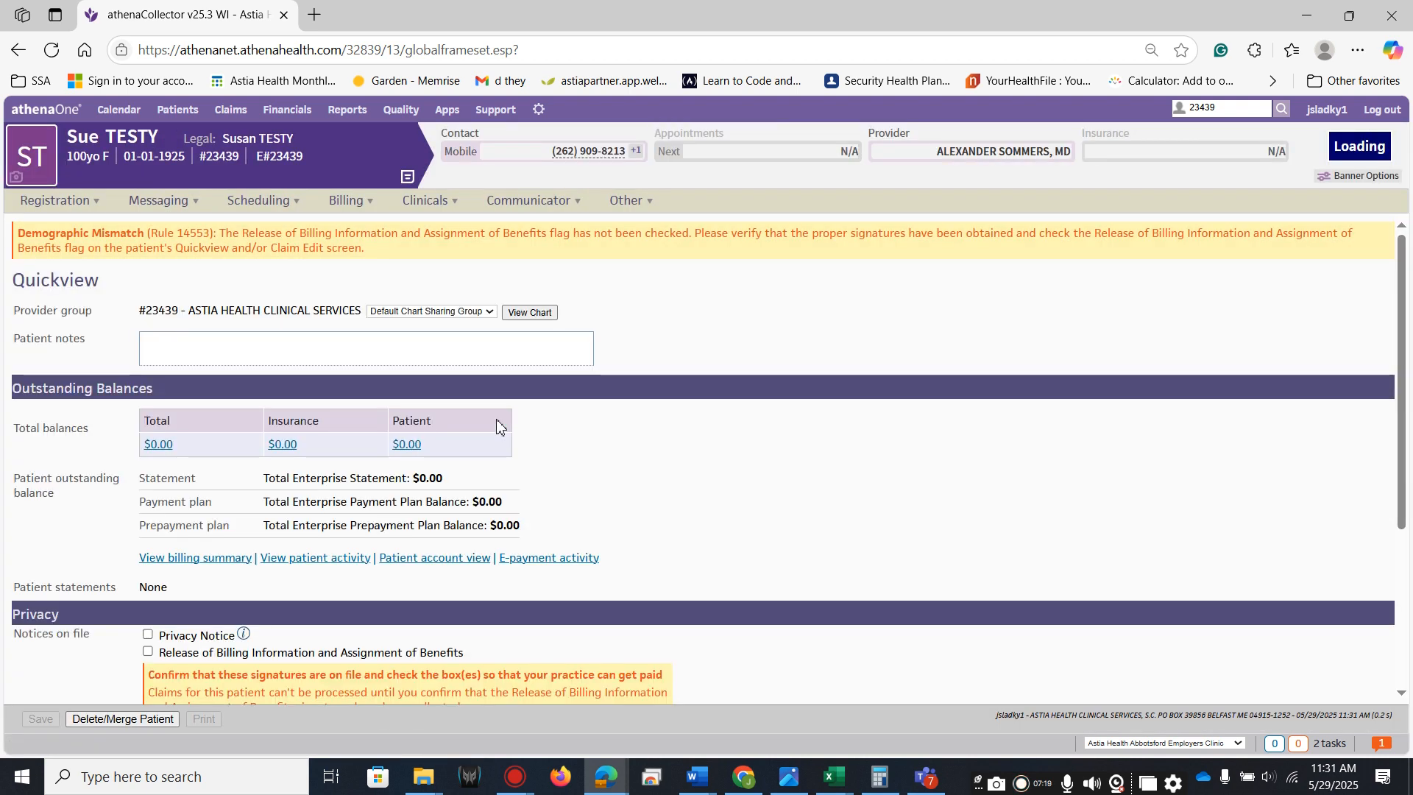
scroll(571, 465, "down", 1)
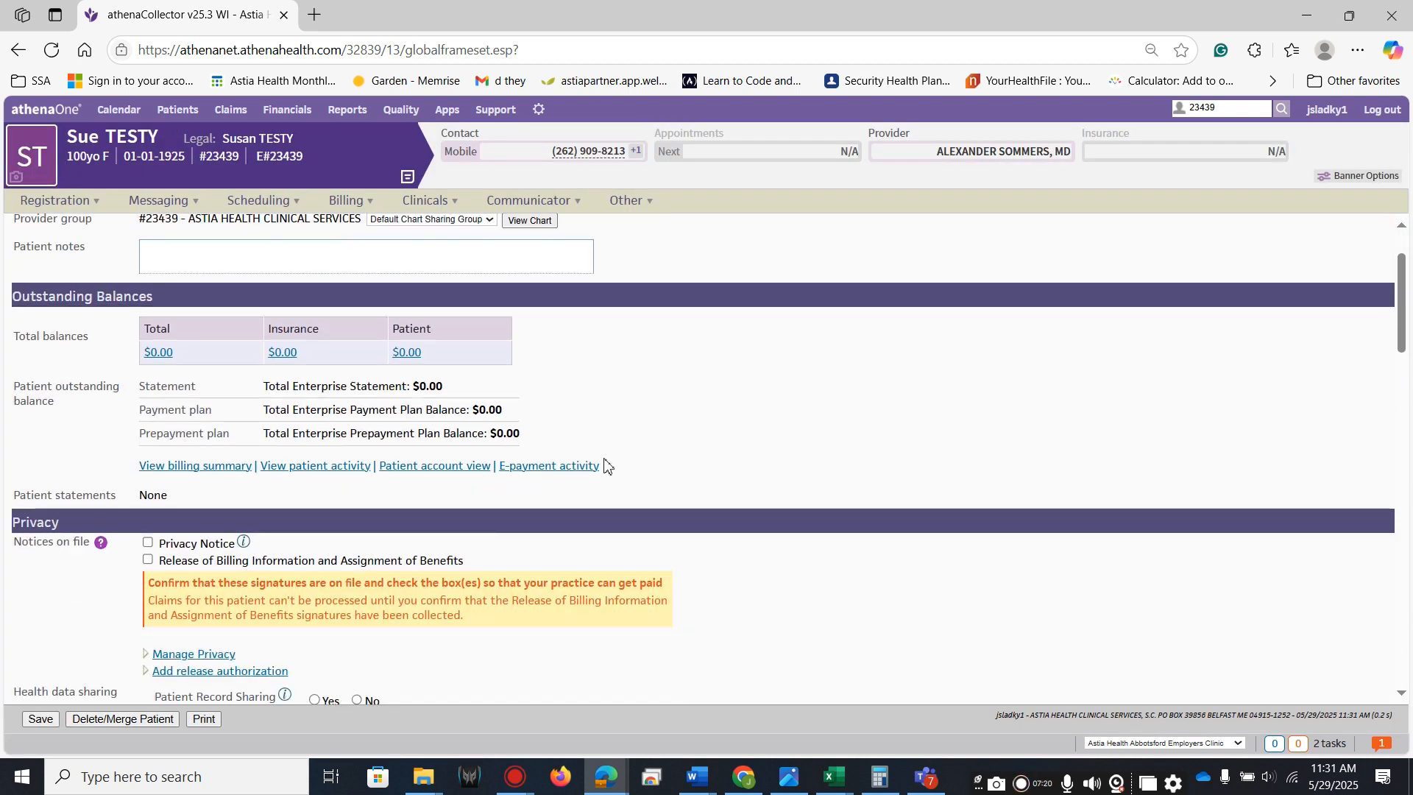
scroll(604, 464, "down", 4)
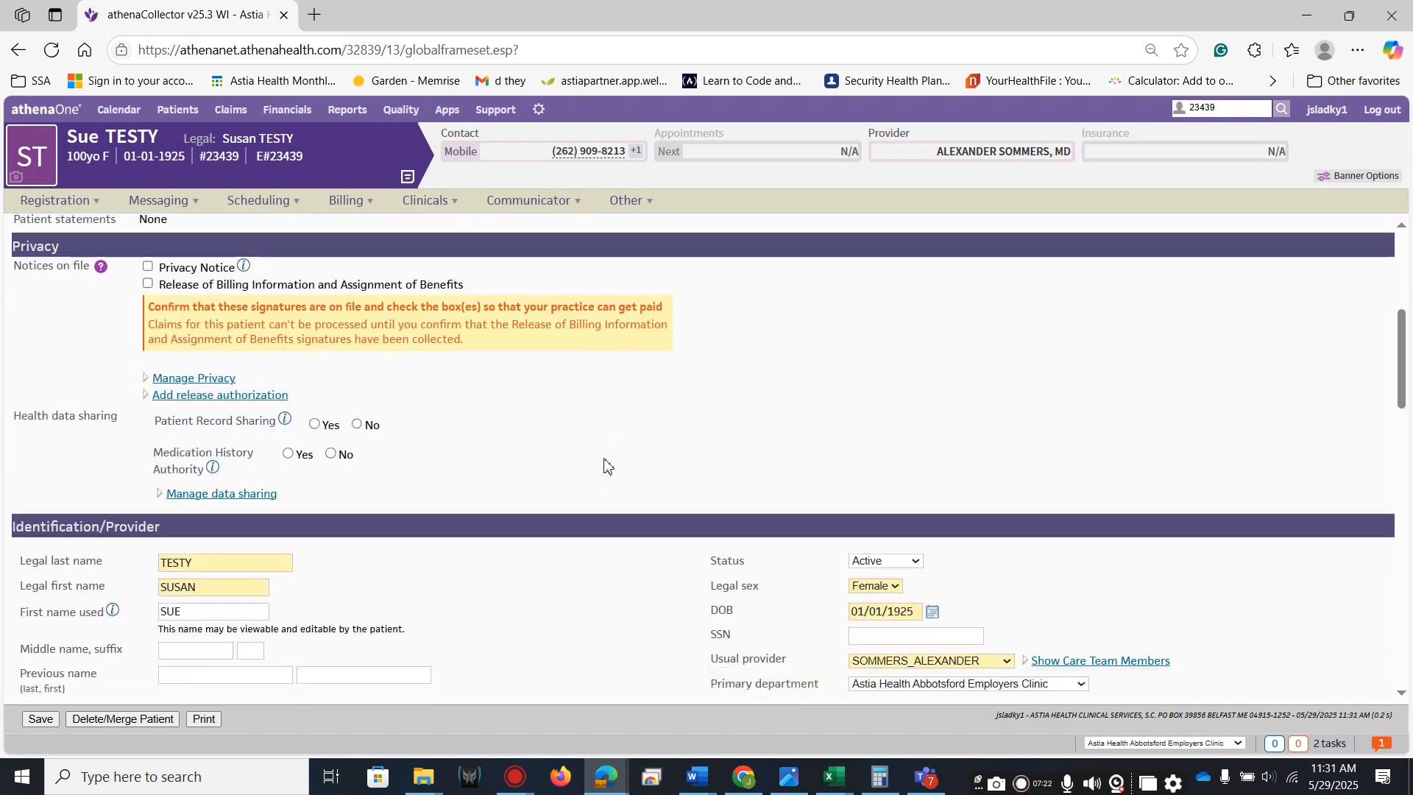
scroll(604, 464, "down", 1)
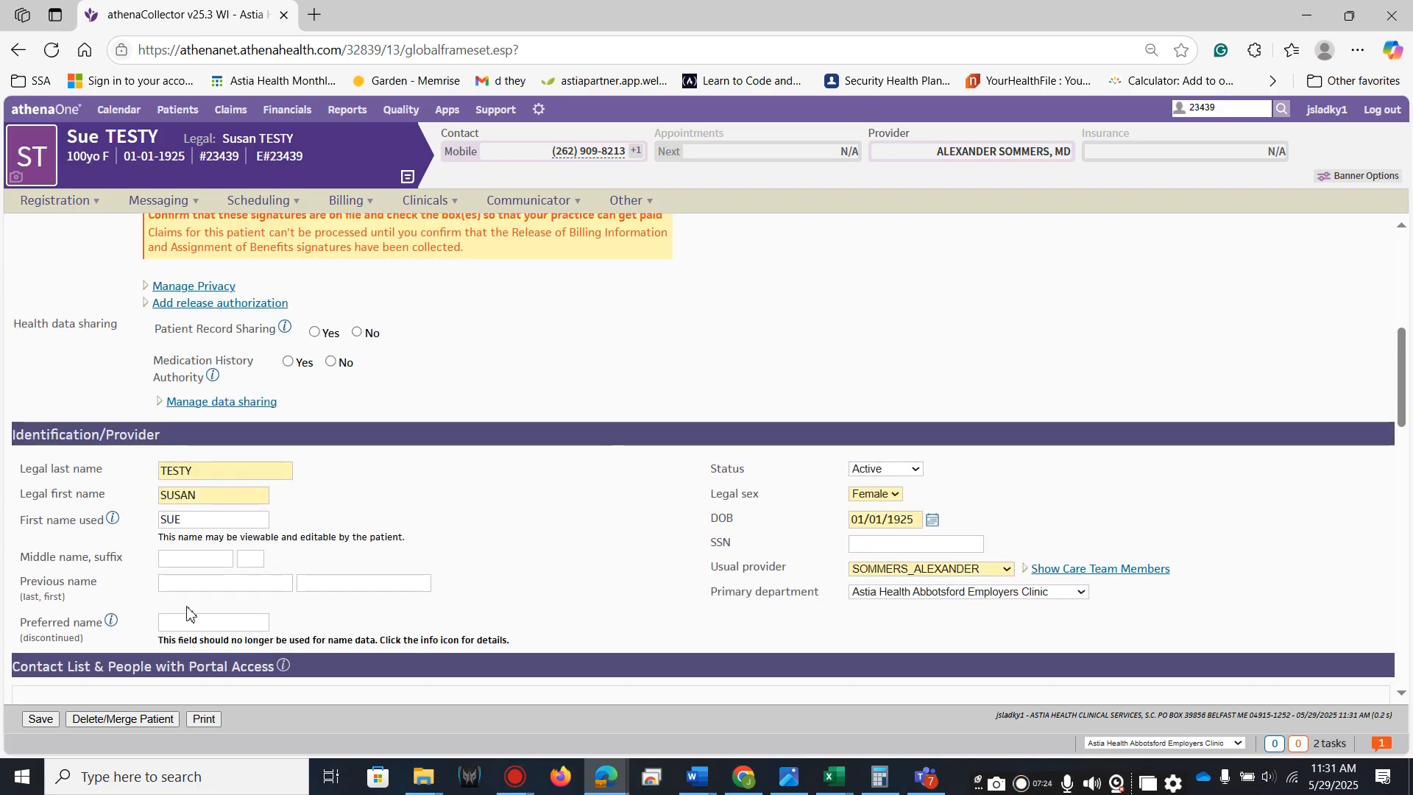
- Start a merge from the duplicate record, choose the possible match as the record to merge into, and continue to the summary
left_click(132, 721)
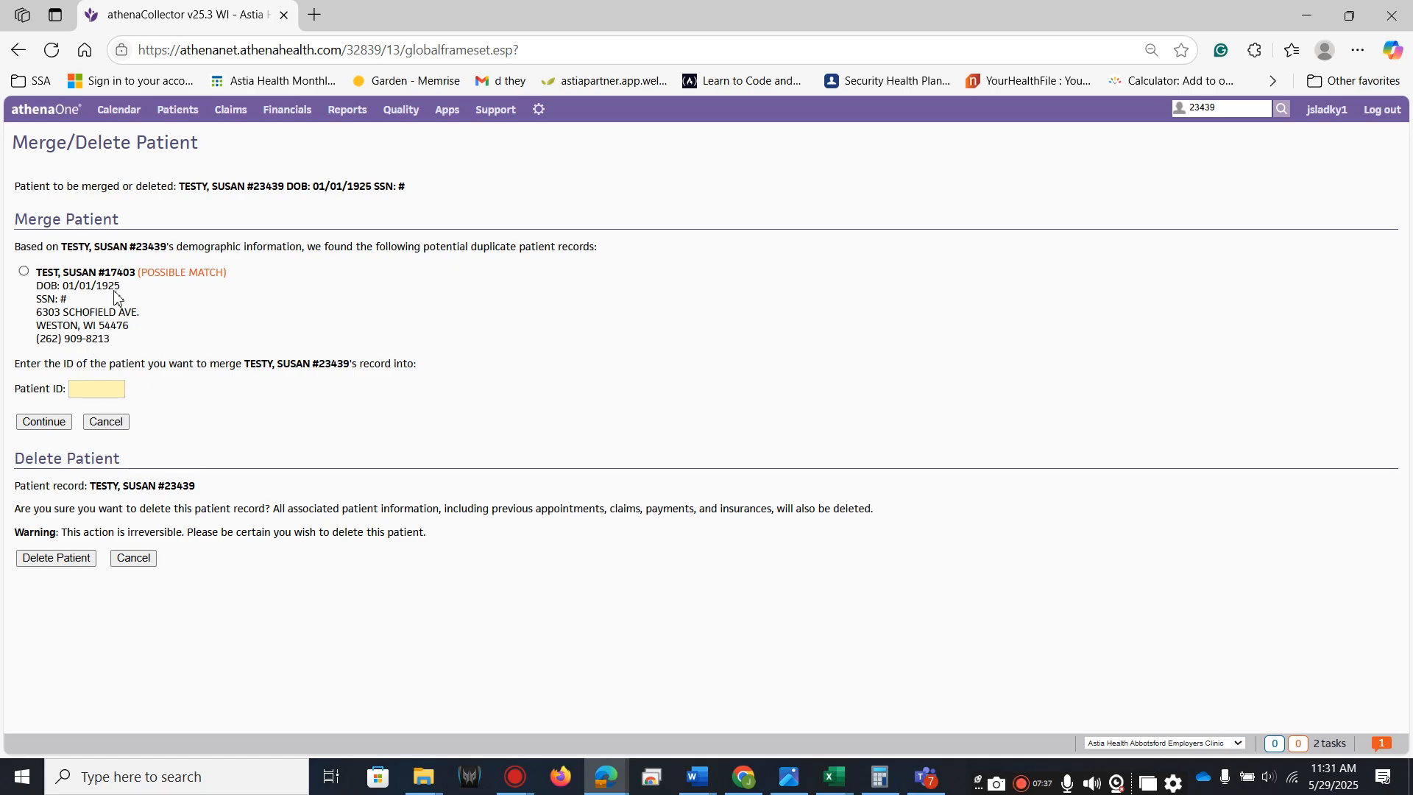
left_click(23, 270)
left_click_drag(18, 366, 413, 364)
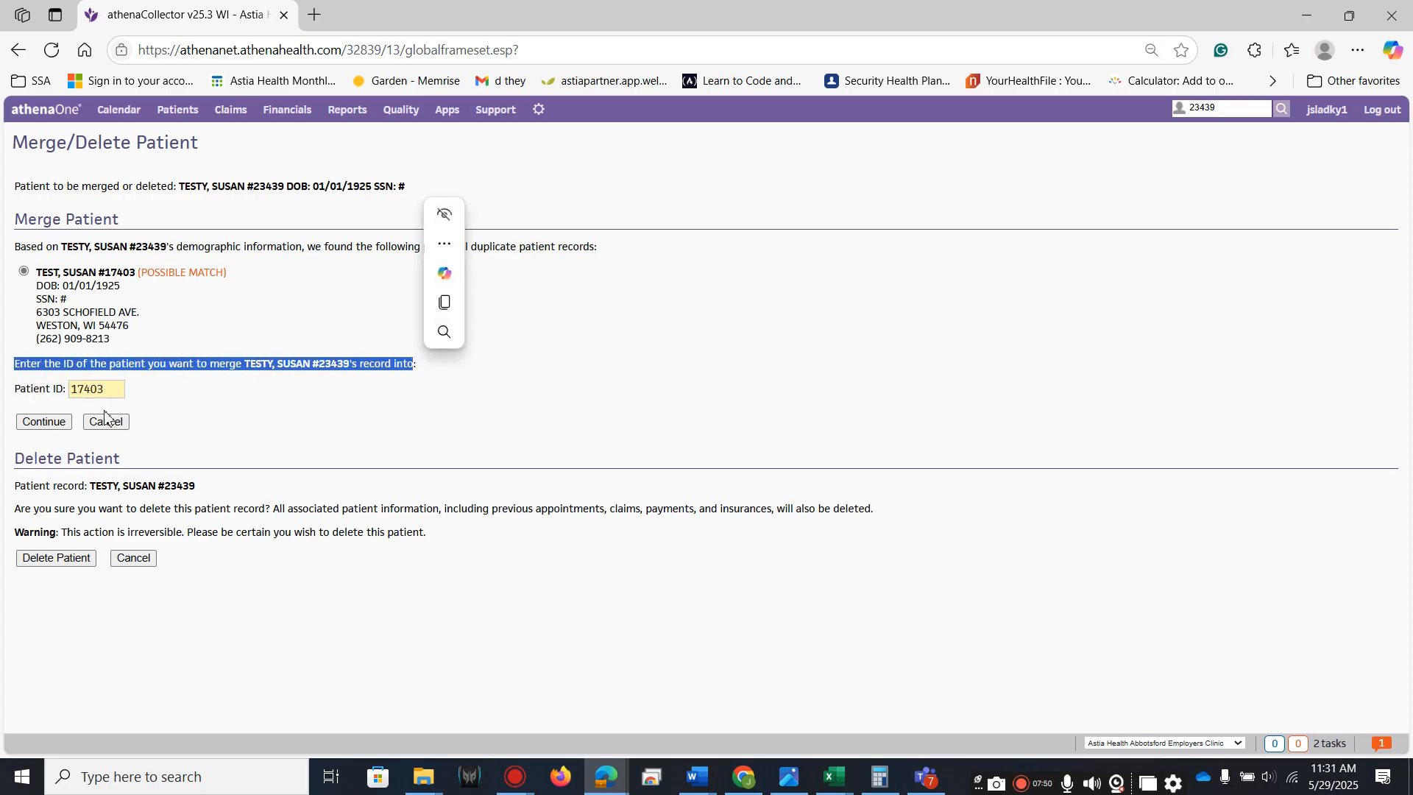
left_click(59, 425)
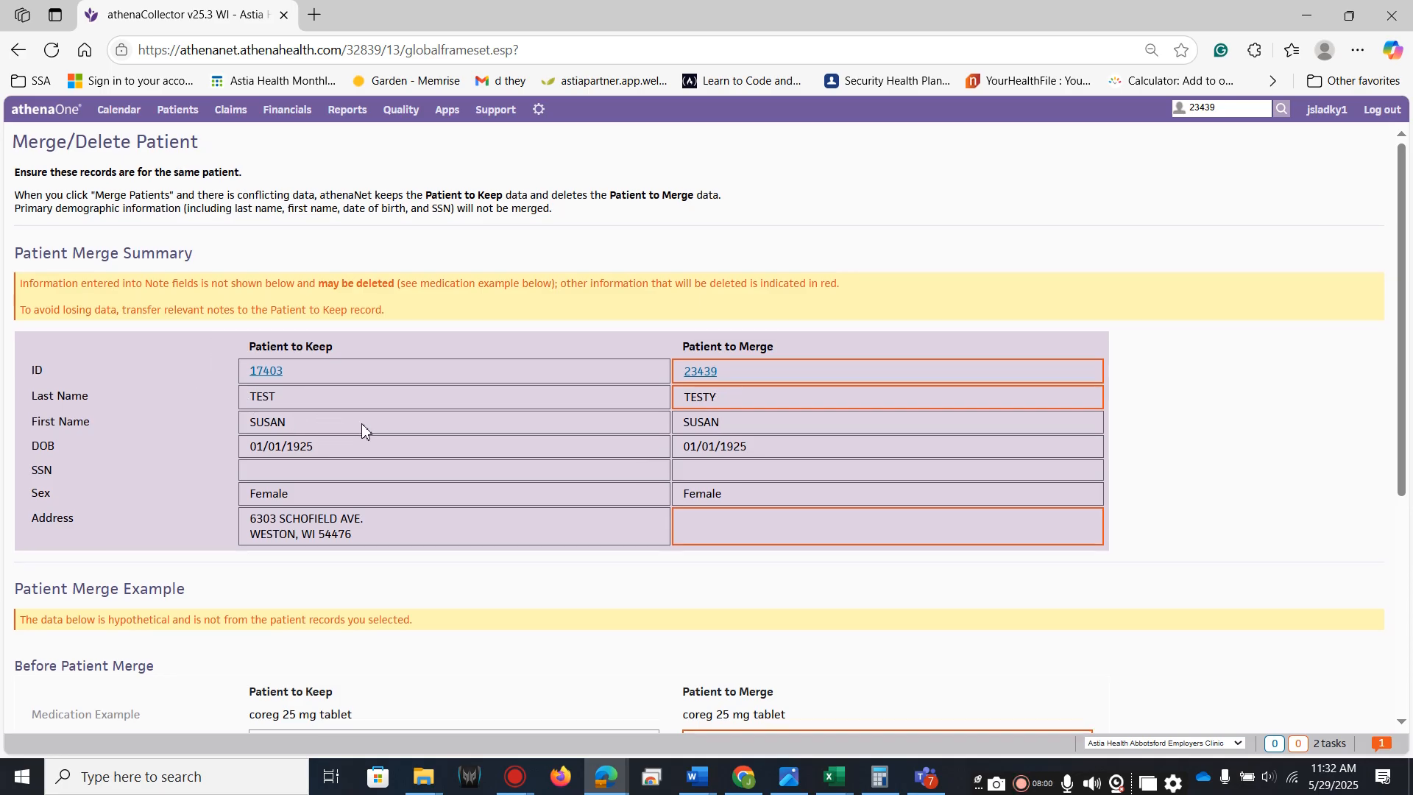
- Review the patient merge summary and example, and confirm merging the duplicate into the record to keep
scroll(364, 424, "down", 1)
scroll(364, 425, "down", 3)
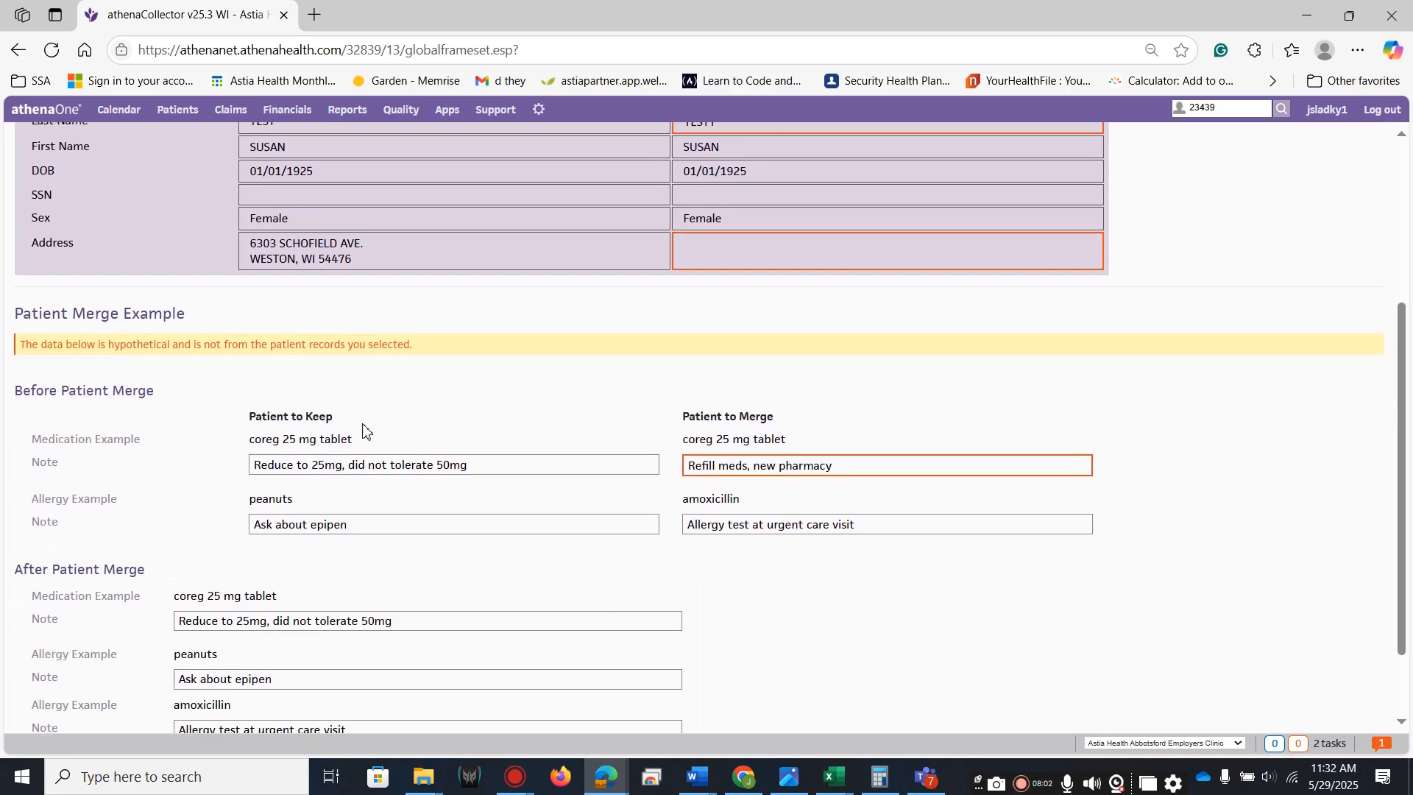
scroll(533, 470, "down", 1)
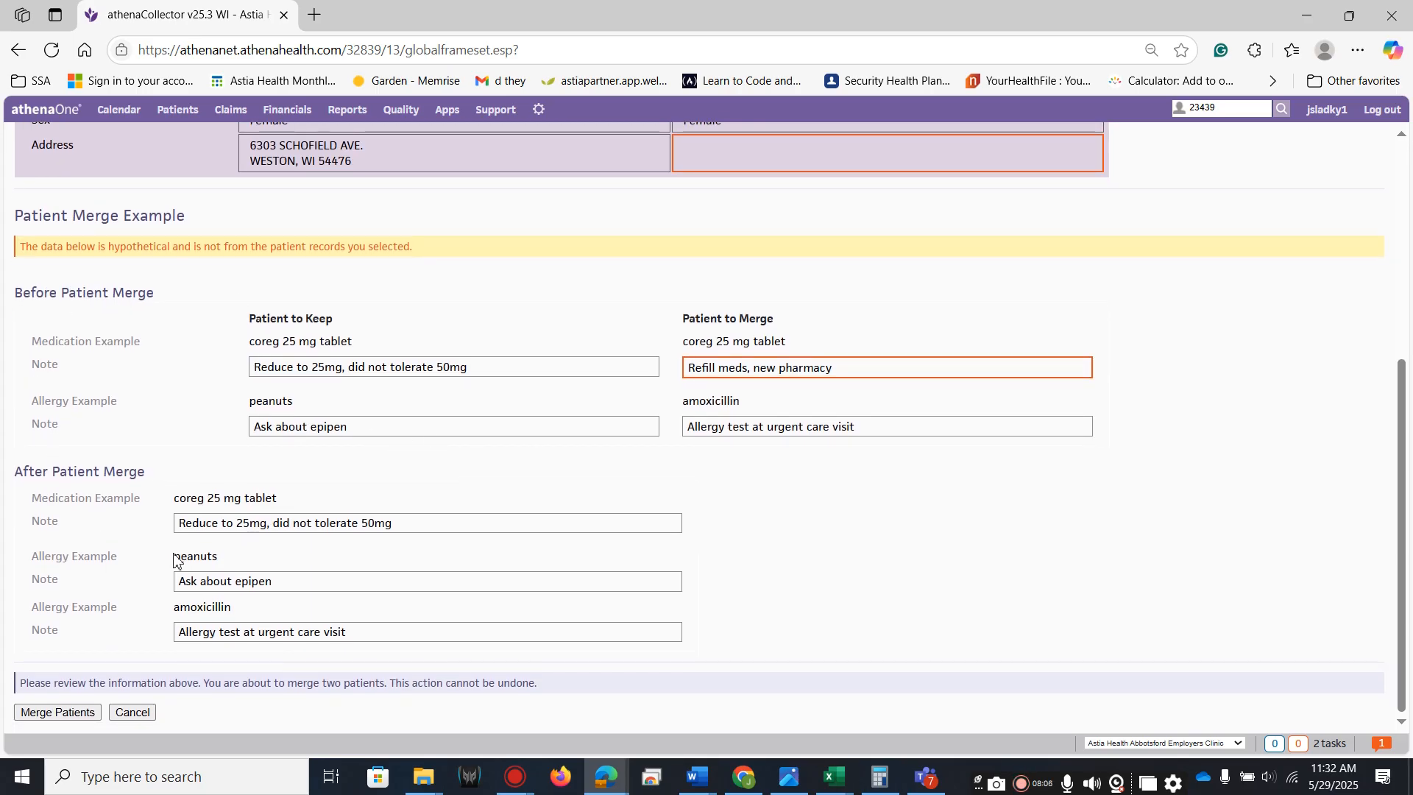
left_click(57, 711)
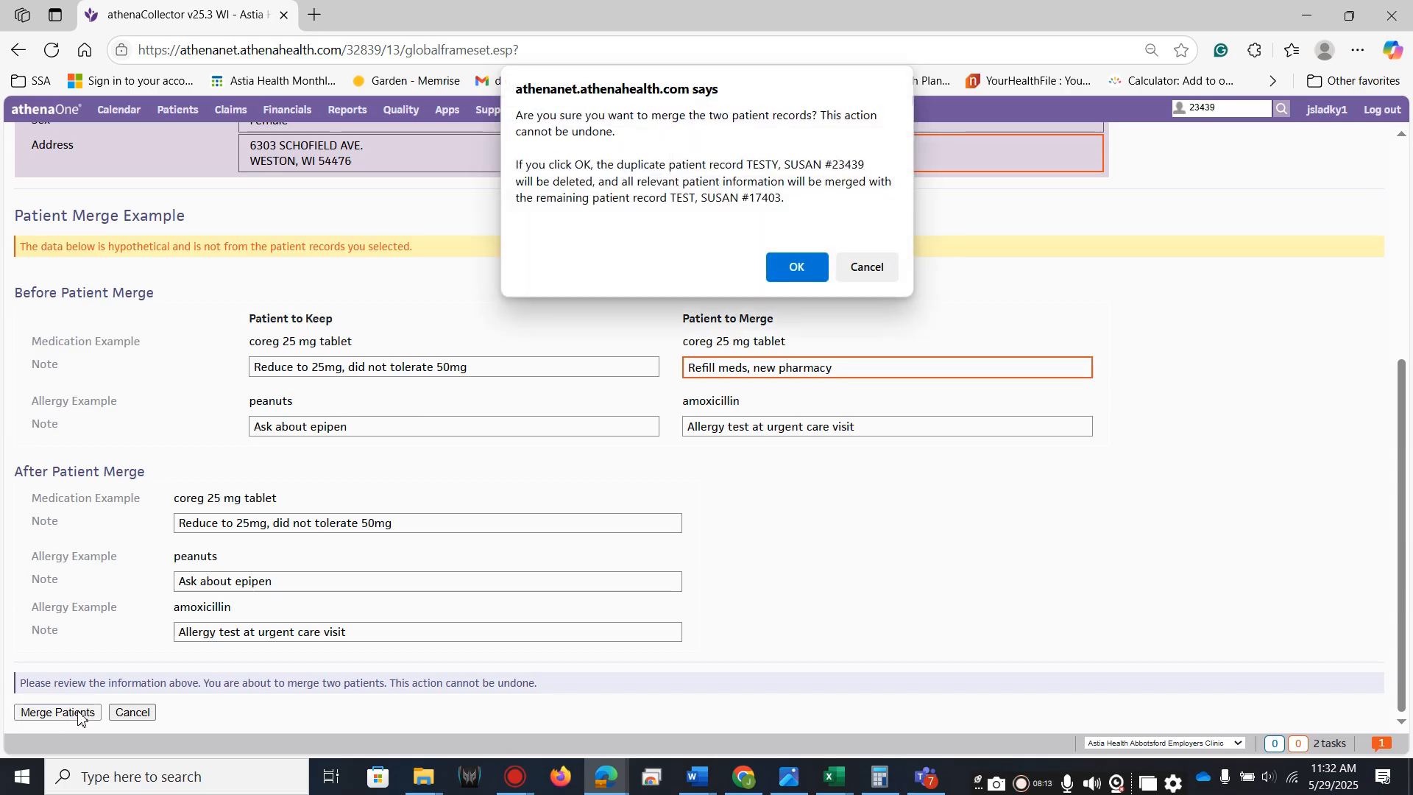
left_click(800, 269)
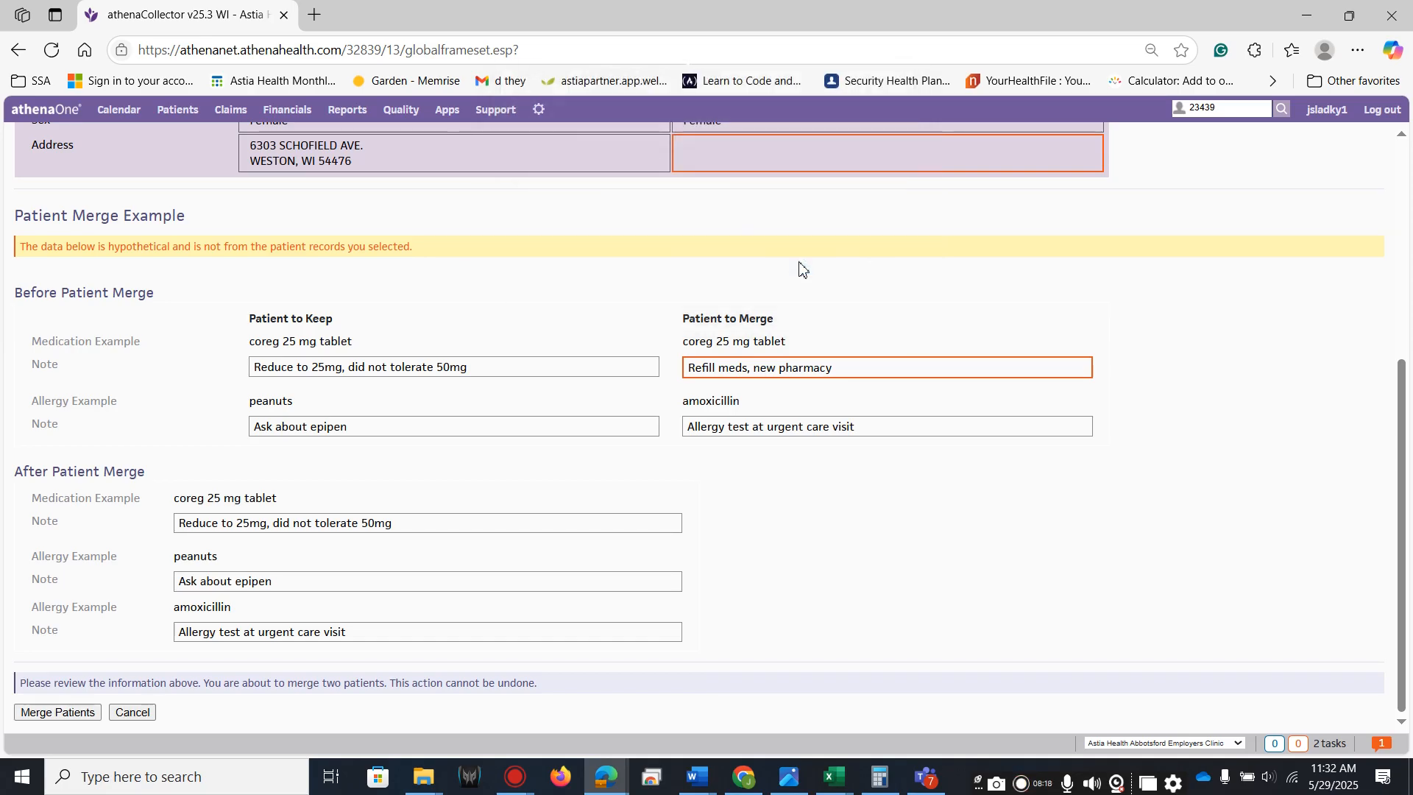